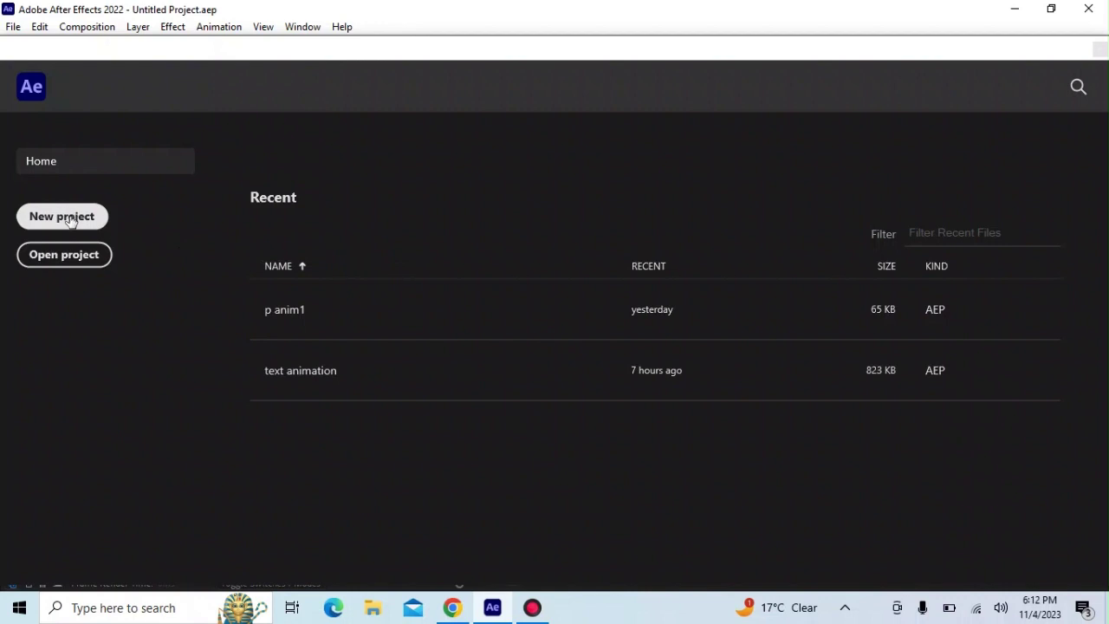
Create a new project with a Comp 1 composition at HDTV 1080 29.97 settings.
left_click(70, 218)
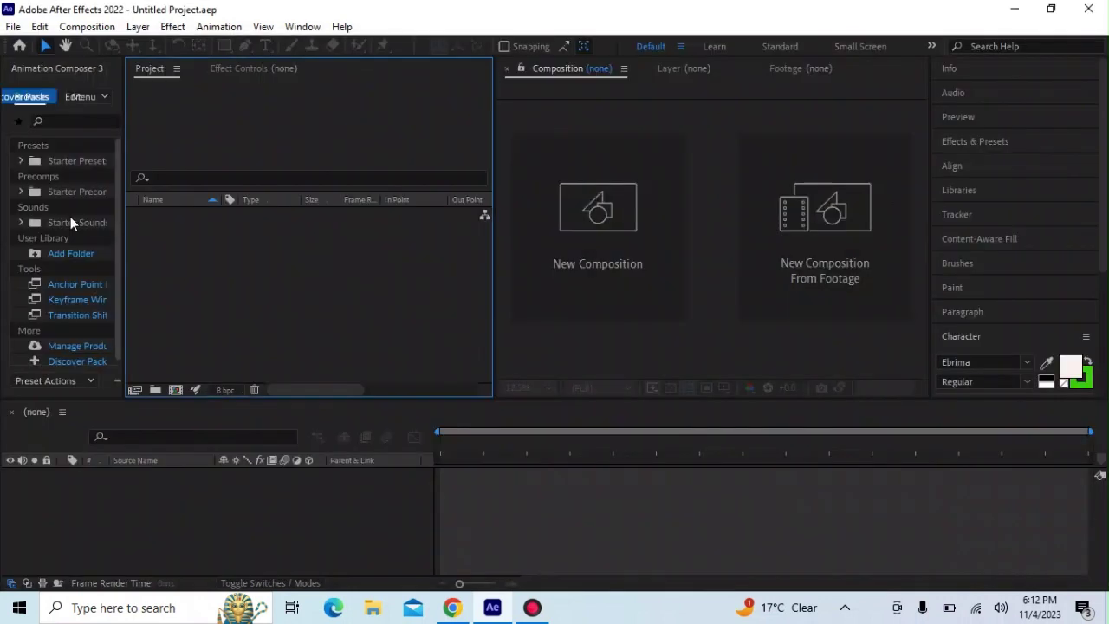
left_click(560, 215)
left_click(664, 491)
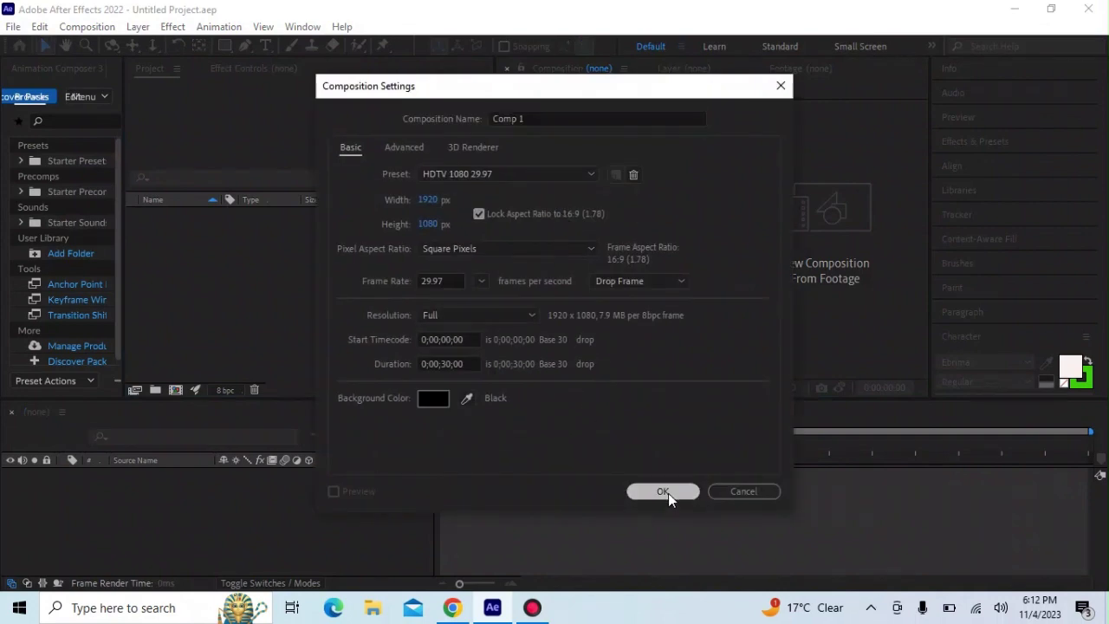
Import the slow-motion tourist .mov clip from the Downloads folder.
double_click(282, 287)
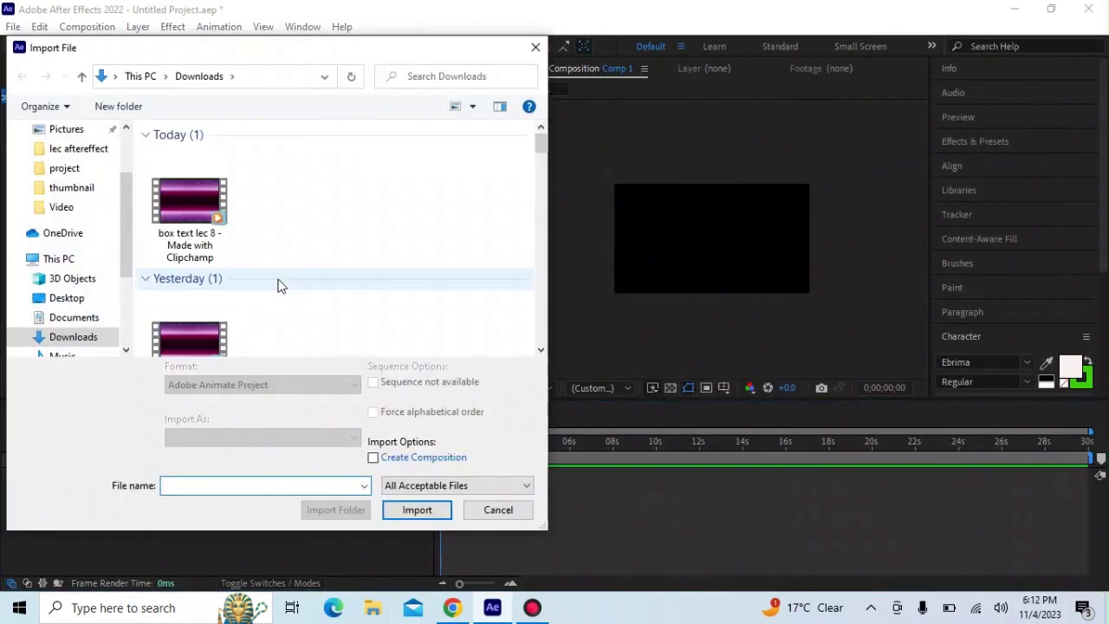
scroll(210, 269, "down", 2)
scroll(210, 262, "down", 3)
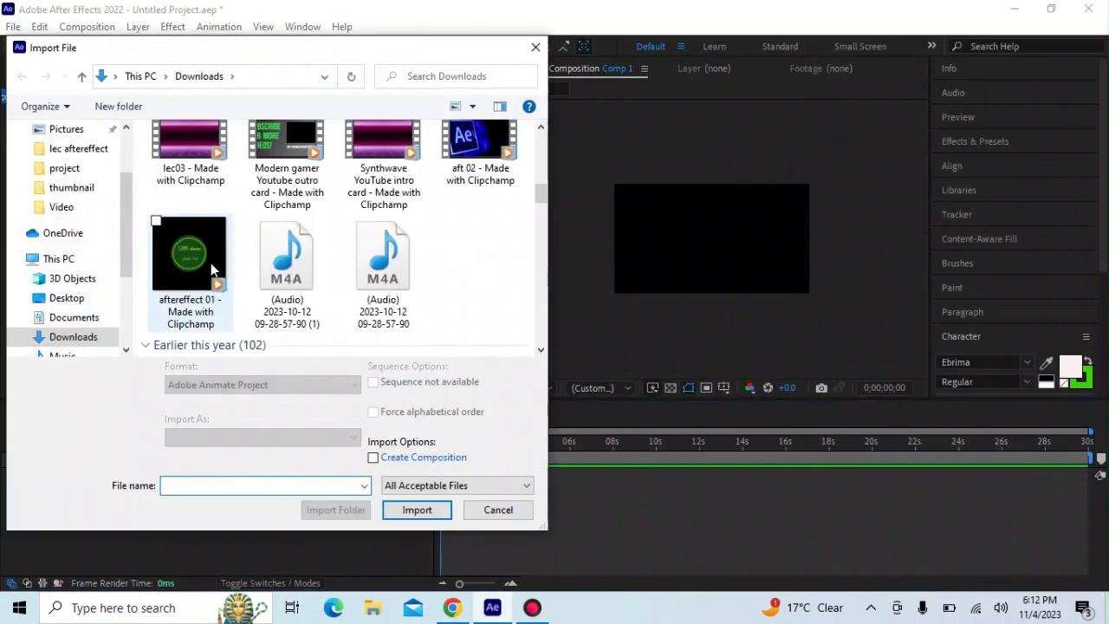
scroll(210, 262, "down", 2)
scroll(210, 269, "down", 2)
scroll(211, 268, "down", 2)
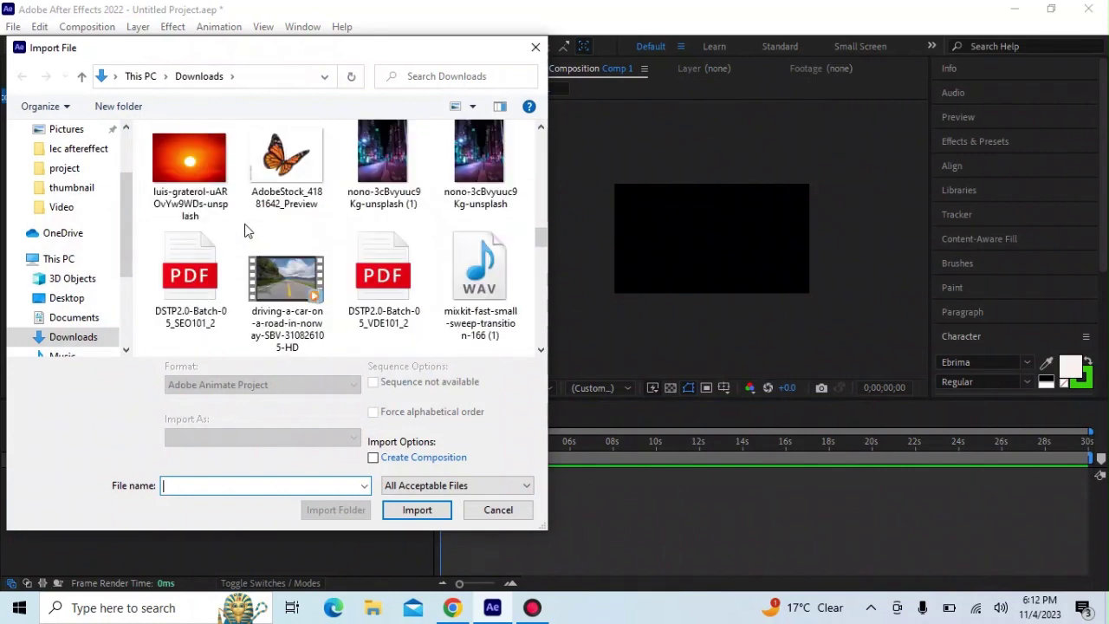
scroll(234, 243, "down", 2)
scroll(245, 230, "down", 1)
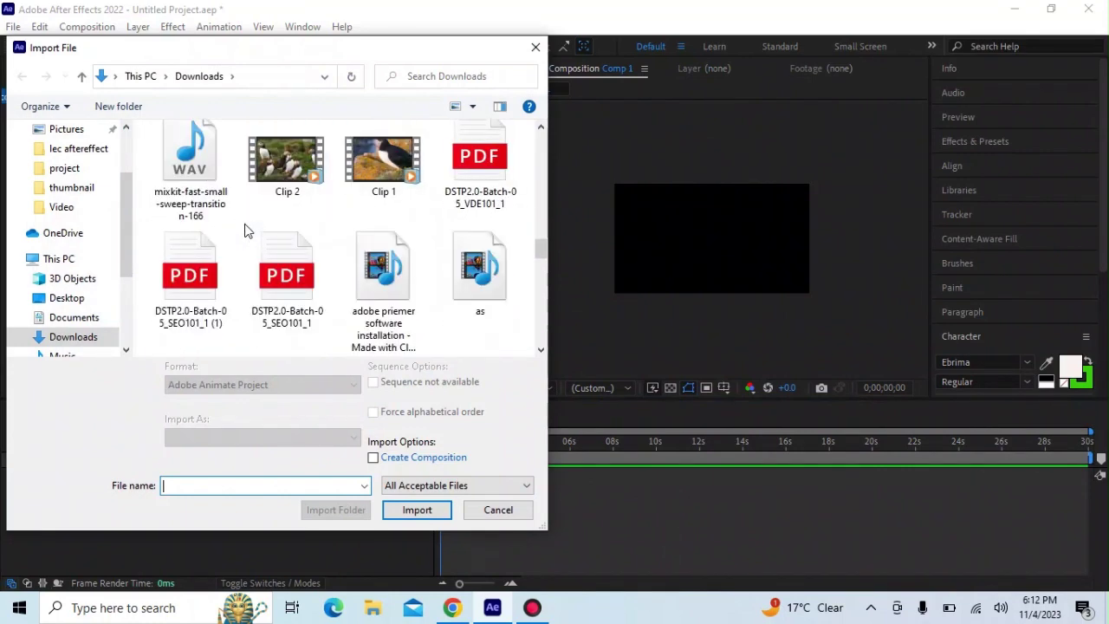
scroll(245, 230, "down", 3)
scroll(245, 230, "down", 3)
scroll(244, 230, "down", 3)
scroll(245, 230, "down", 2)
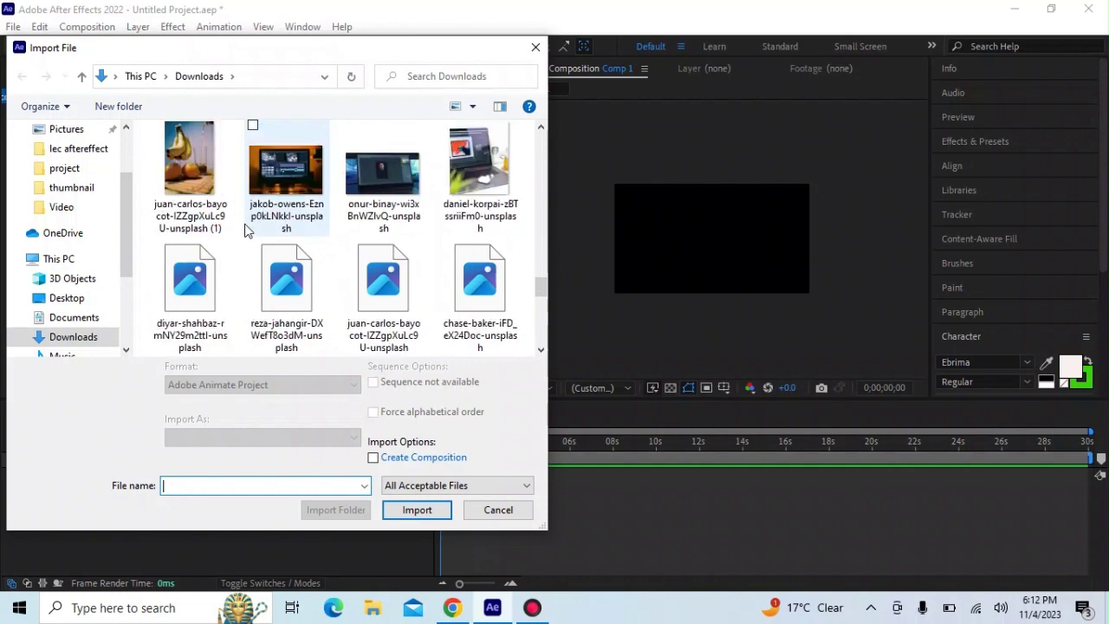
scroll(245, 229, "down", 1)
scroll(244, 229, "down", 1)
scroll(244, 229, "down", 1)
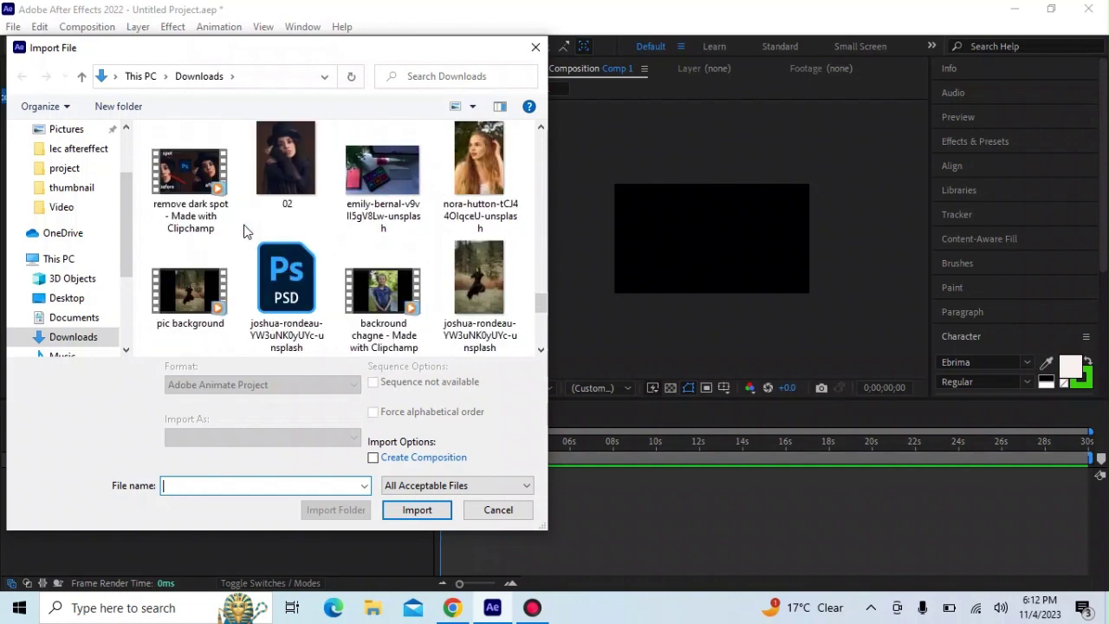
left_click(98, 337)
scroll(330, 208, "down", 2)
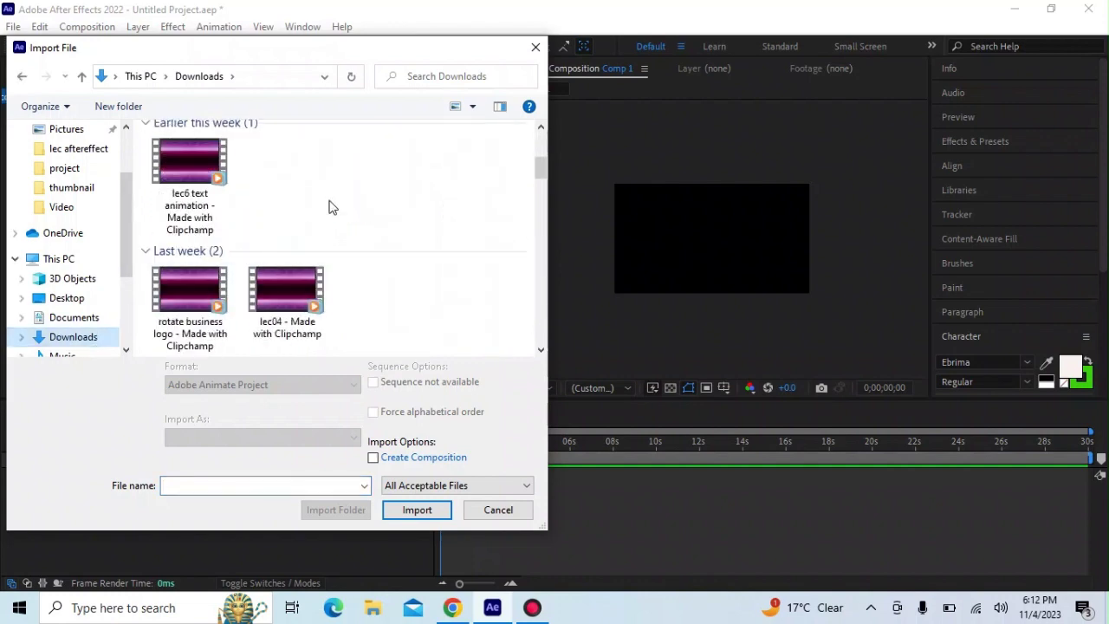
scroll(330, 208, "down", 2)
scroll(330, 208, "down", 2)
scroll(329, 208, "down", 2)
scroll(330, 208, "down", 2)
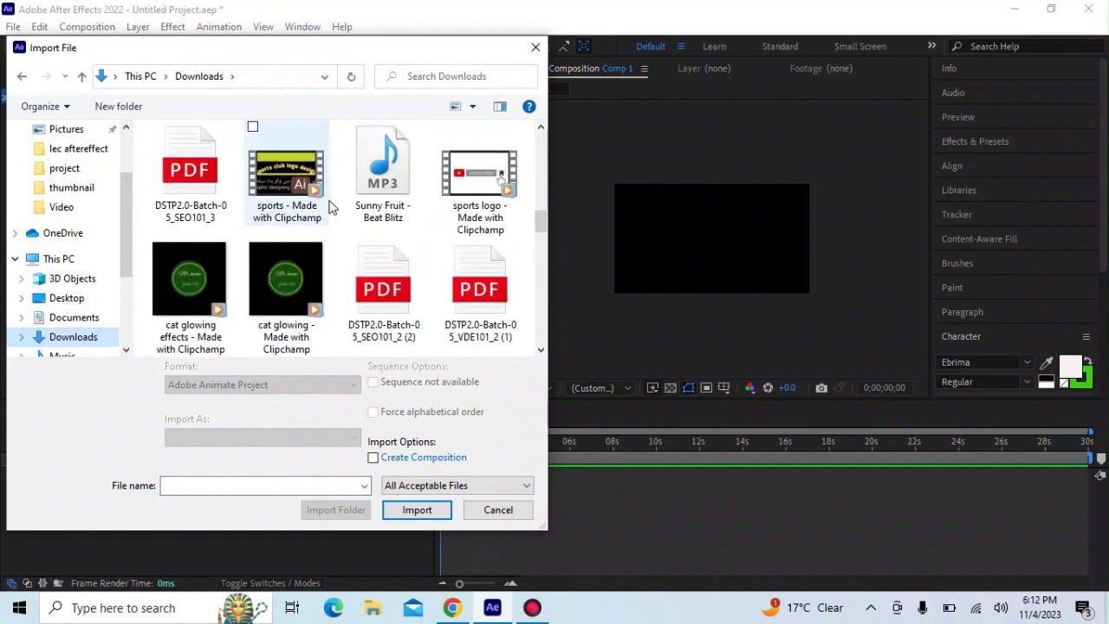
scroll(329, 208, "up", 1)
scroll(329, 208, "up", 1)
left_click(384, 286)
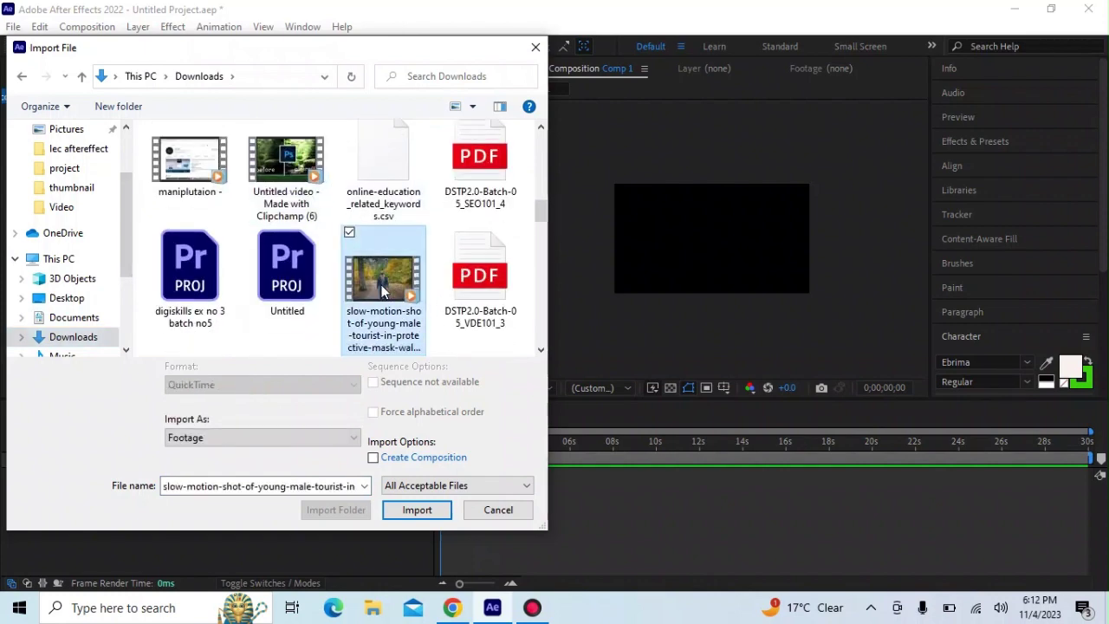
left_click(402, 511)
Select the forest photo JPG on the Desktop for import.
double_click(190, 260)
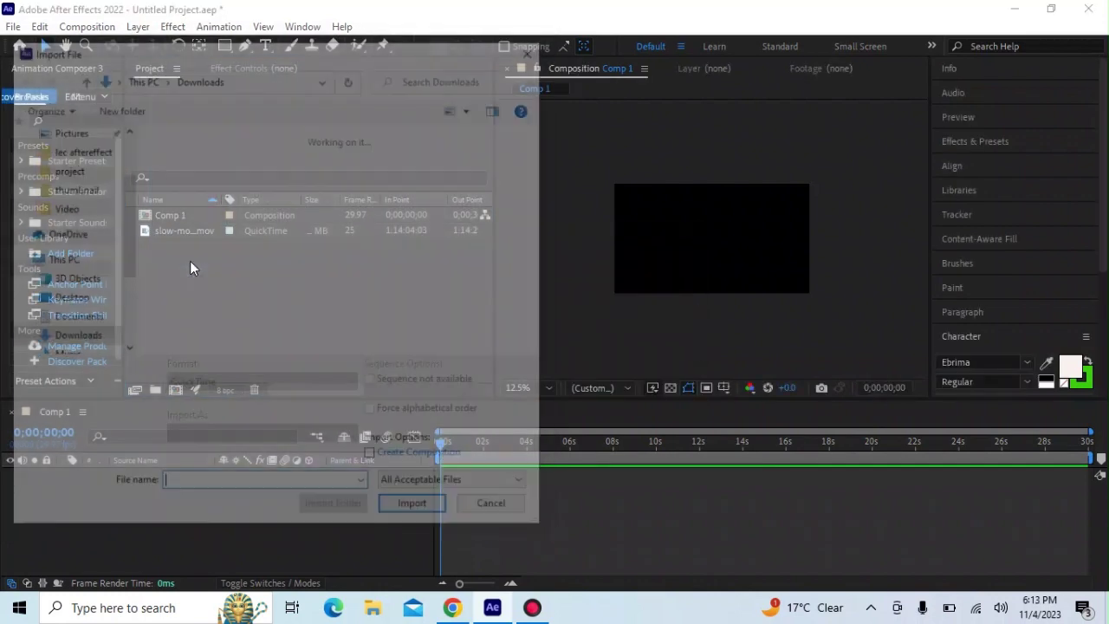
left_click(90, 299)
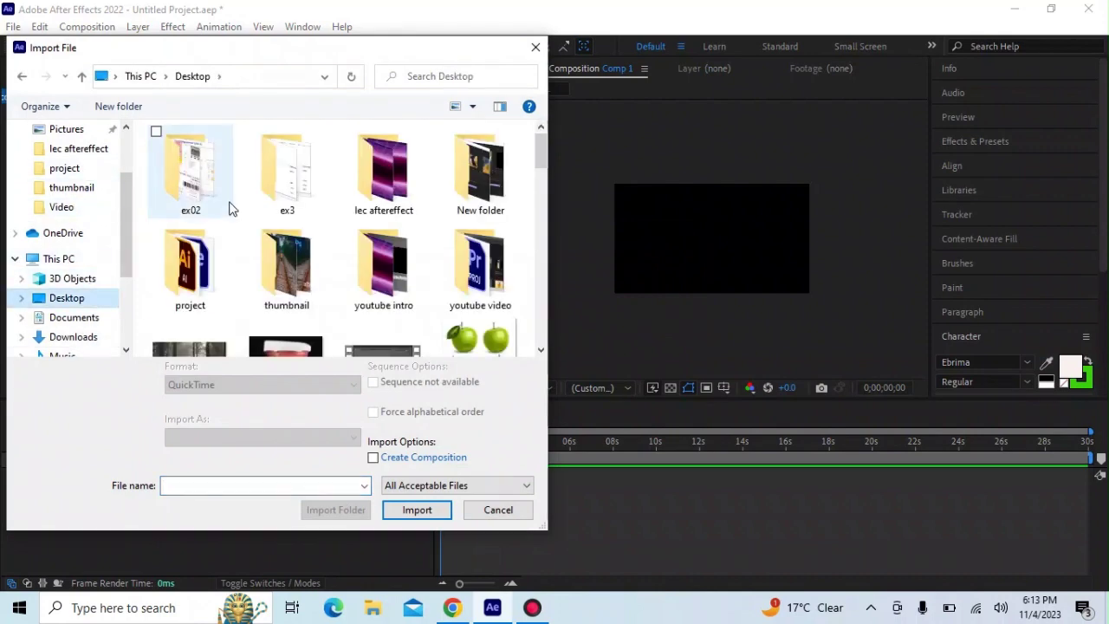
scroll(243, 206, "down", 1)
left_click(214, 283)
Import the forest photo, stack it above the tourist video in Comp 1, and preview.
left_click(408, 509)
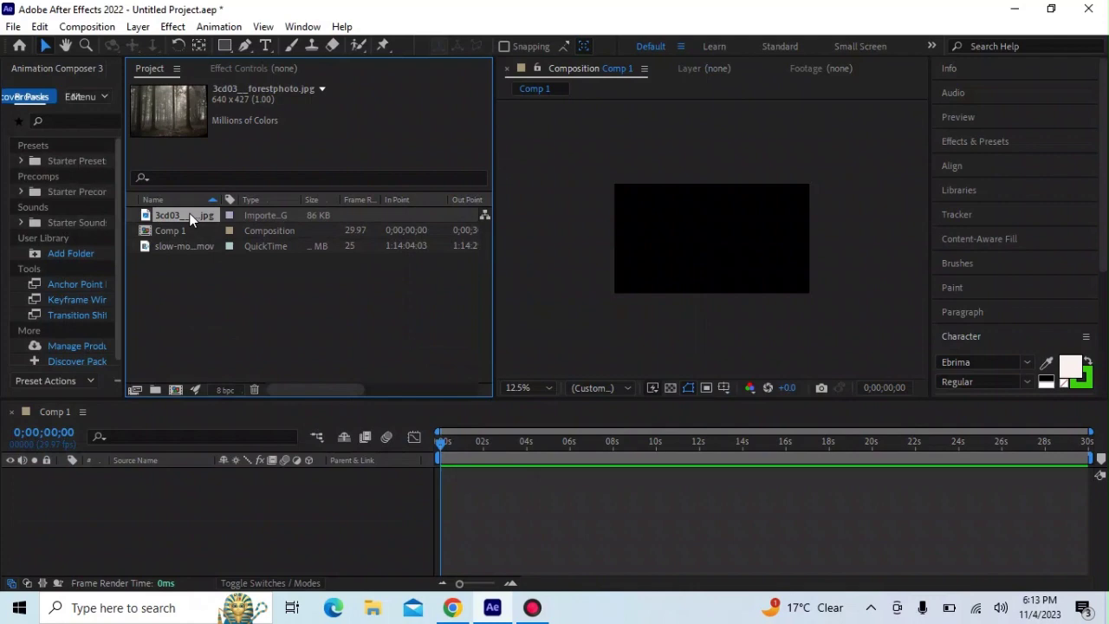
left_click_drag(190, 220, 501, 473)
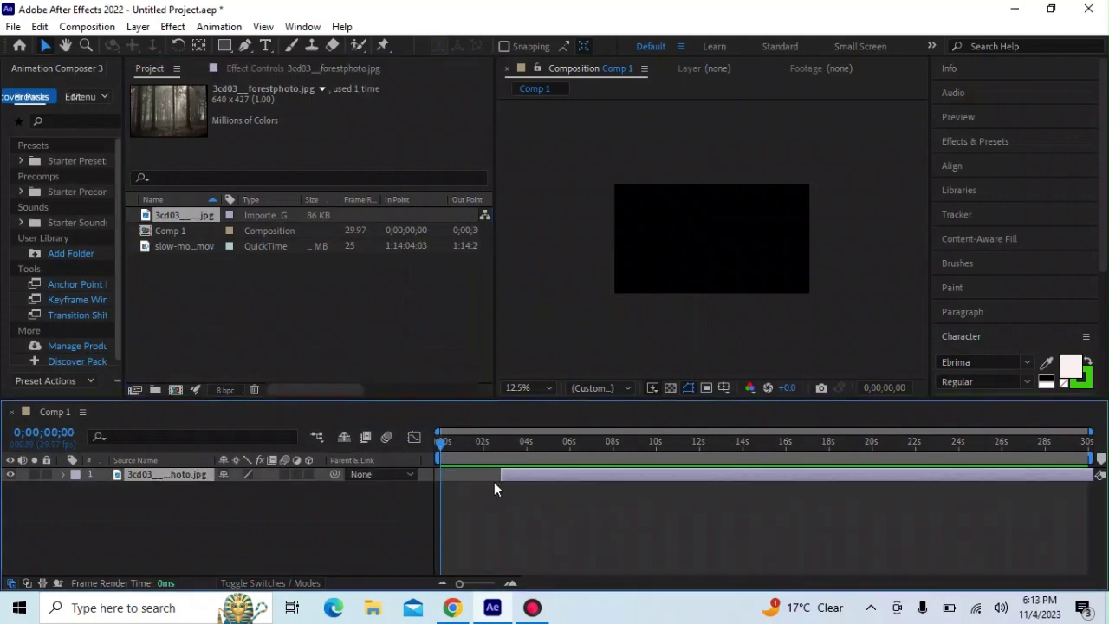
left_click_drag(190, 248, 524, 500)
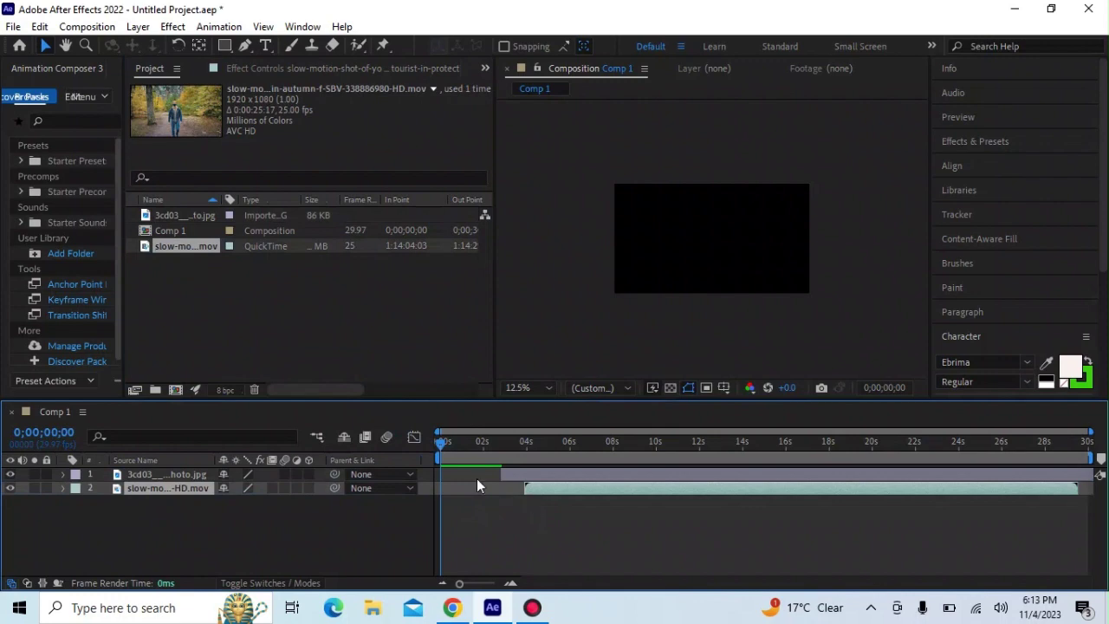
key("space")
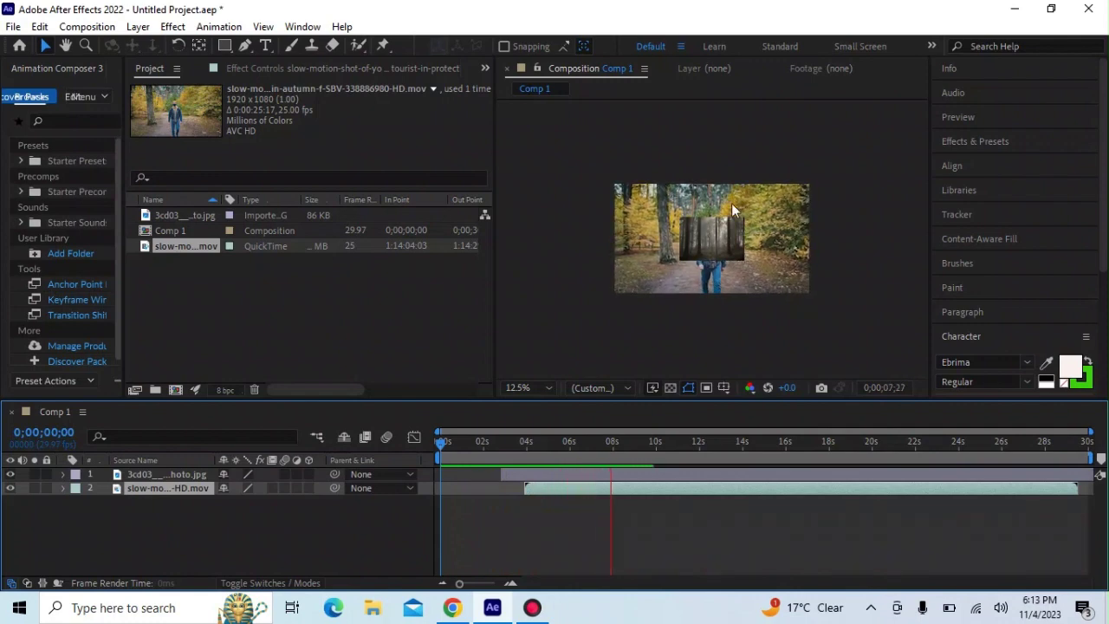
left_click(704, 252)
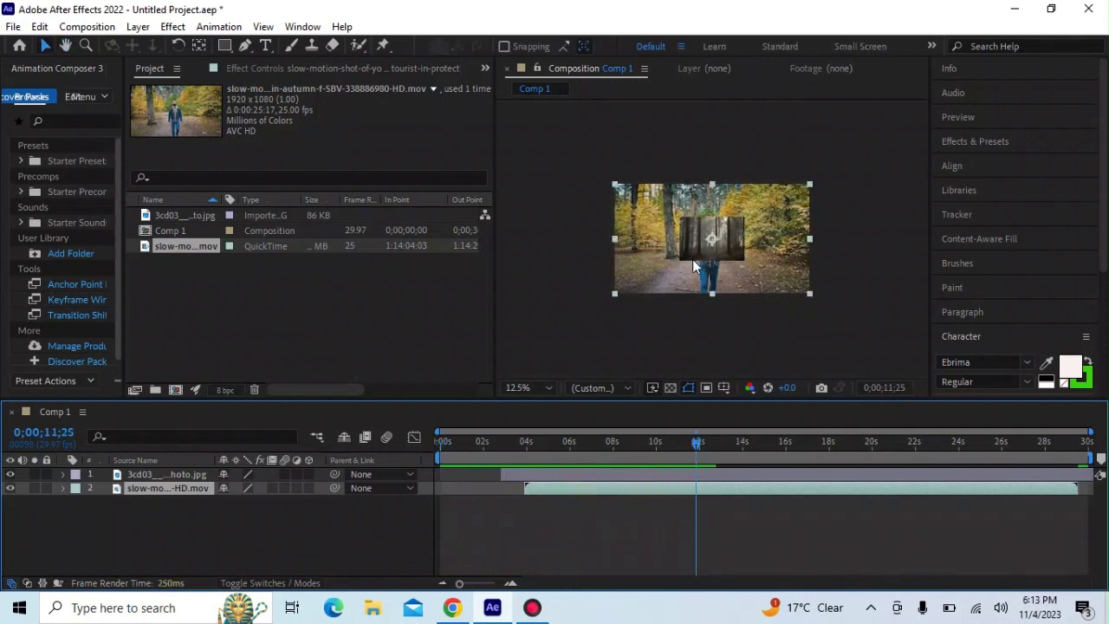
Stretch the forest photo layer wider and taller so it covers the frame.
left_click(555, 474)
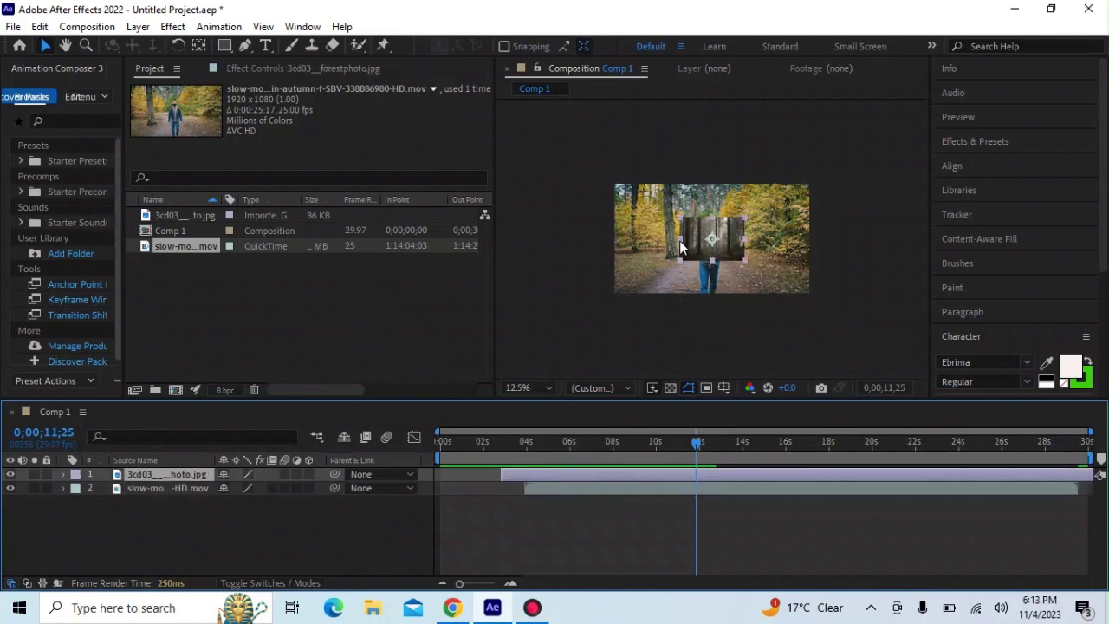
left_click_drag(680, 240, 611, 248)
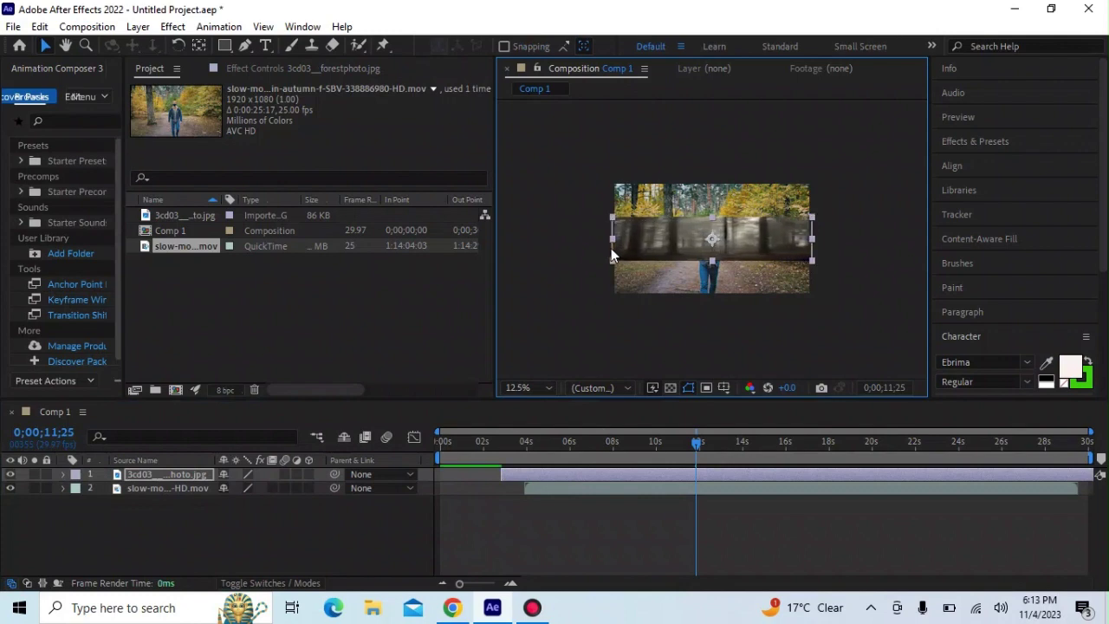
left_click_drag(711, 261, 706, 292)
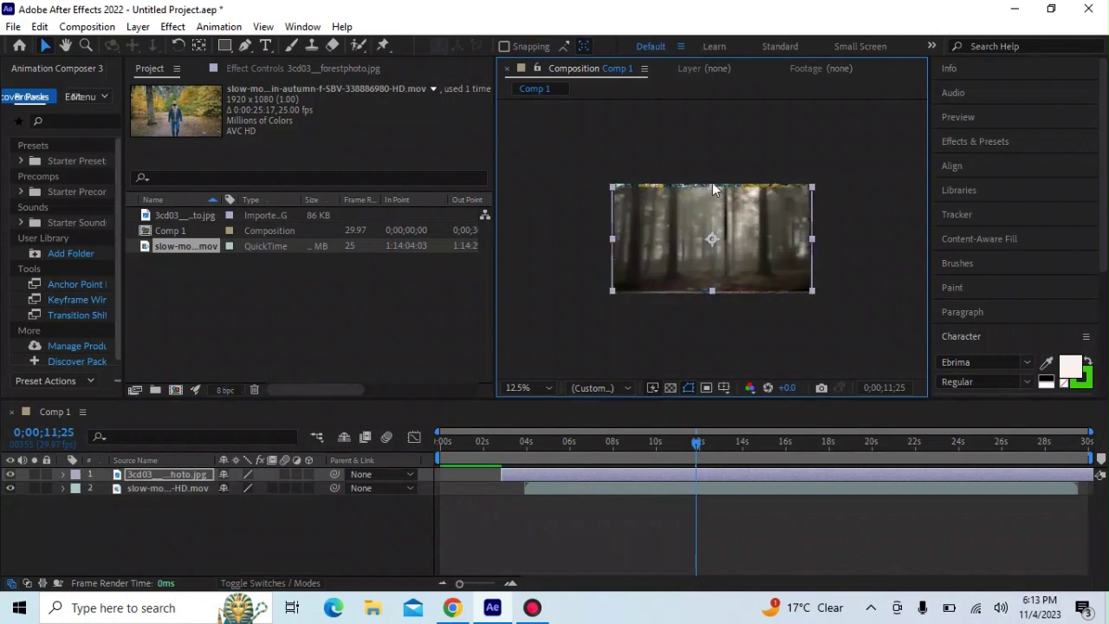
left_click_drag(714, 188, 712, 179)
key("grave")
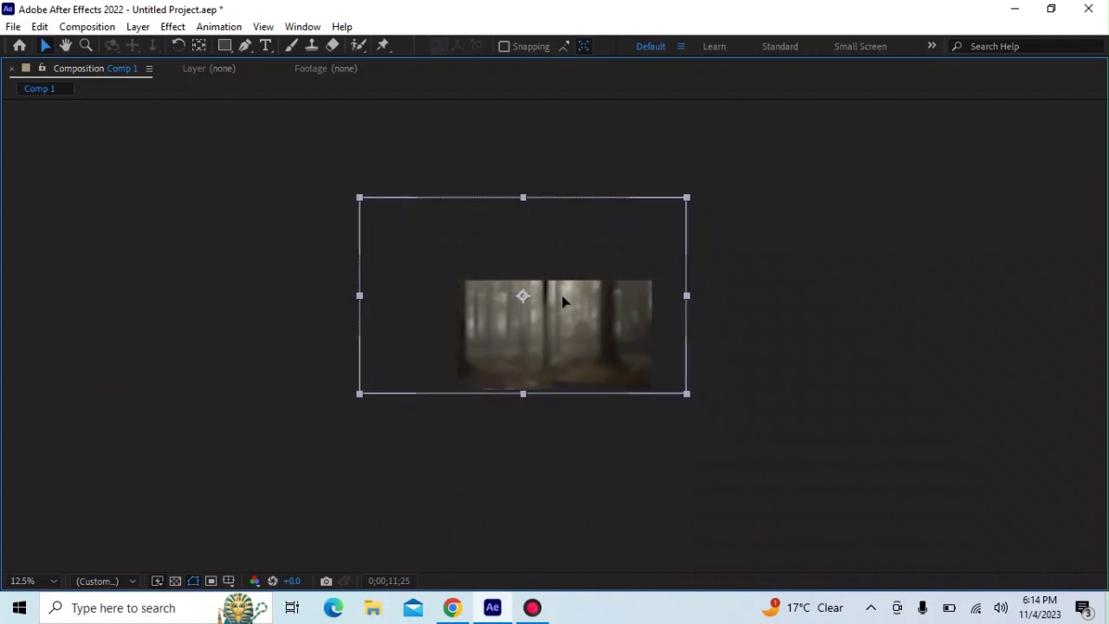
Zoom the maximised composition view to 50% and nudge the photo slightly down-left.
left_click(311, 374)
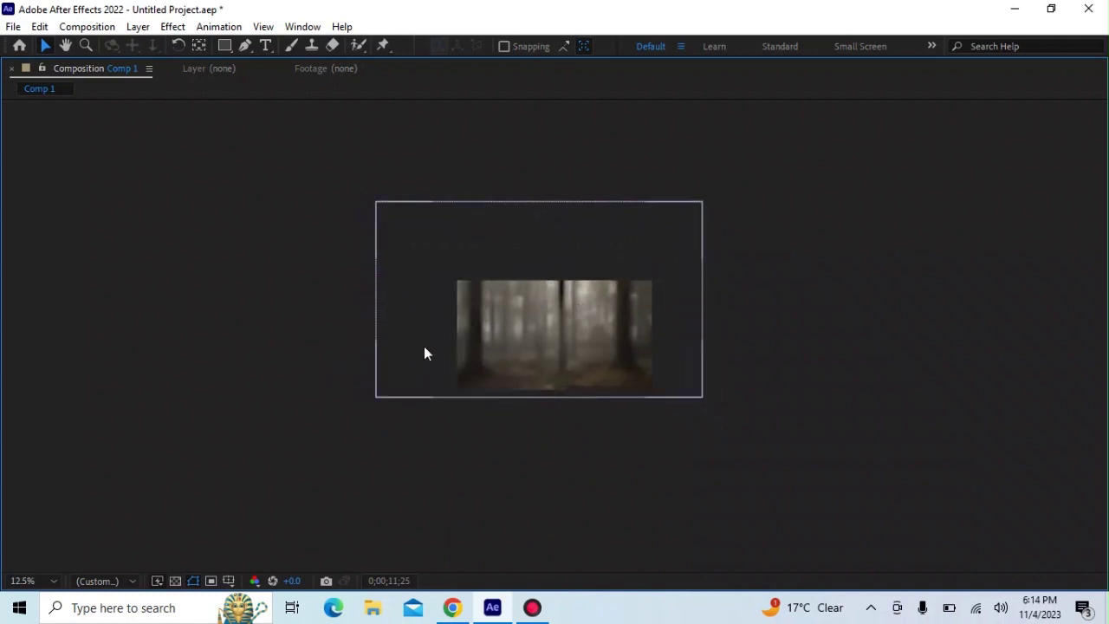
left_click(460, 345)
key("period")
key("period")
key("period")
key("comma")
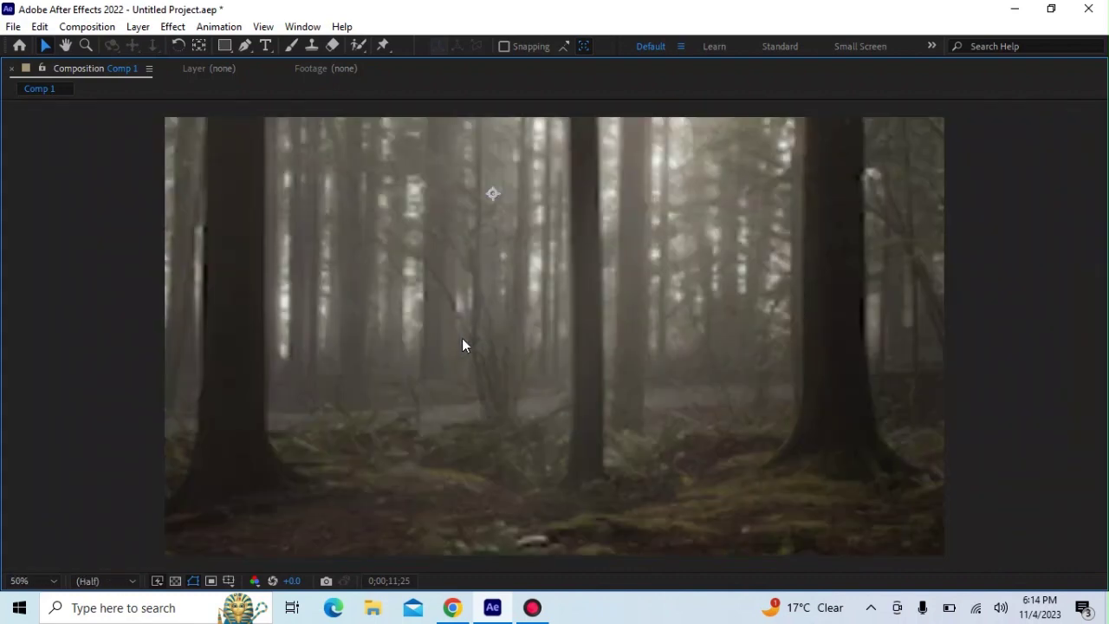
mouse_move(830, 307)
left_mouse_down()
mouse_move(814, 314)
mouse_move(817, 294)
left_mouse_up()
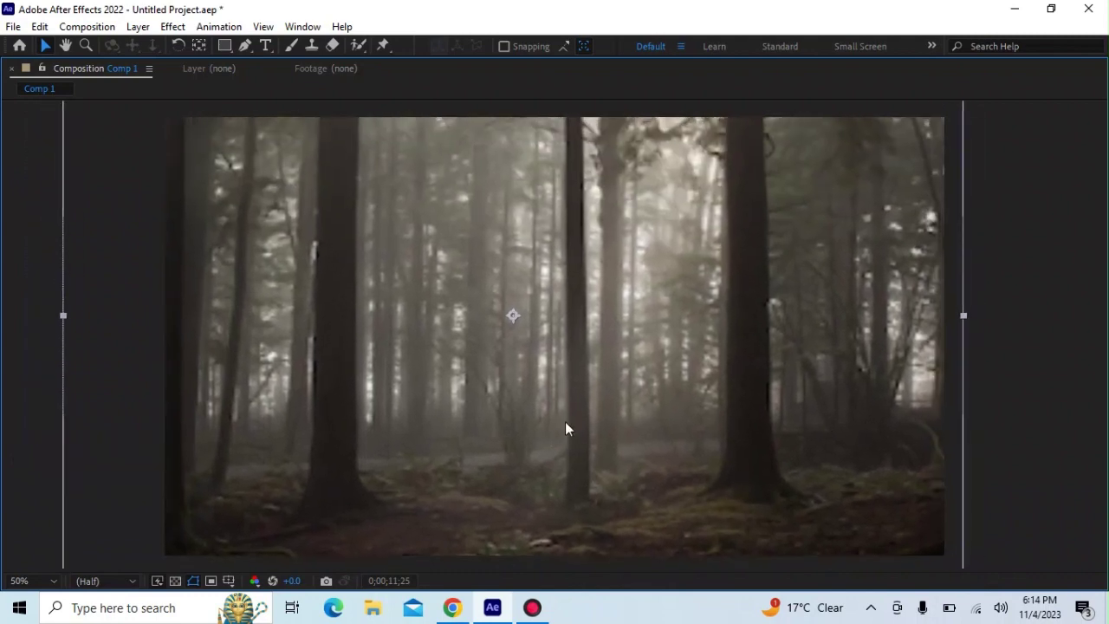
With the Pen tool, trace from the top-left corner down the leftmost trunk and across the ground.
left_click(245, 46)
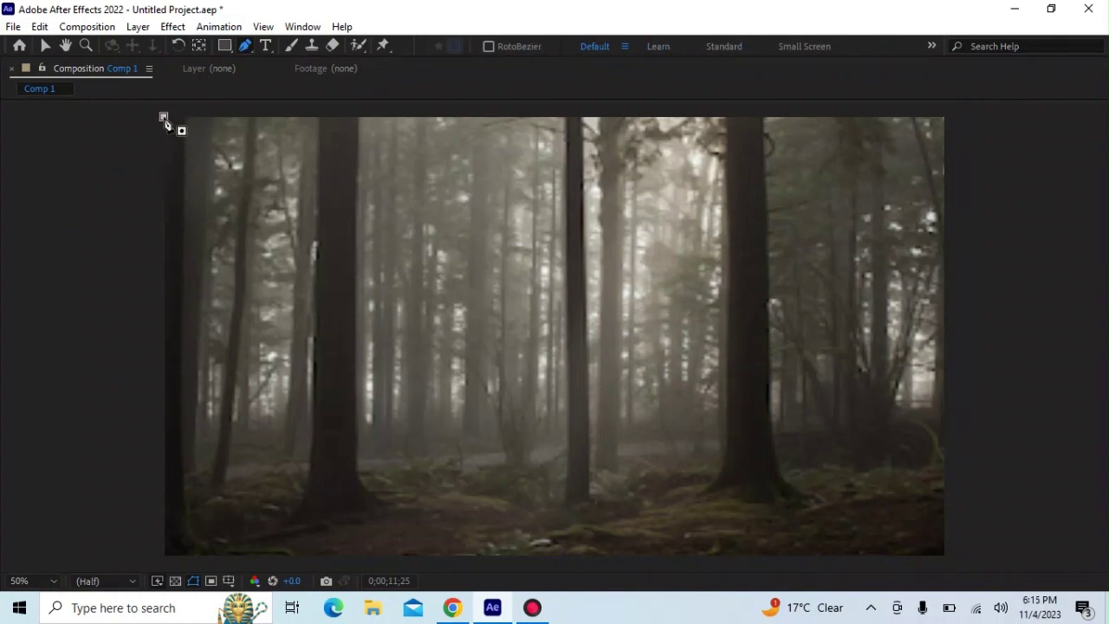
left_click(163, 116)
left_click(220, 119)
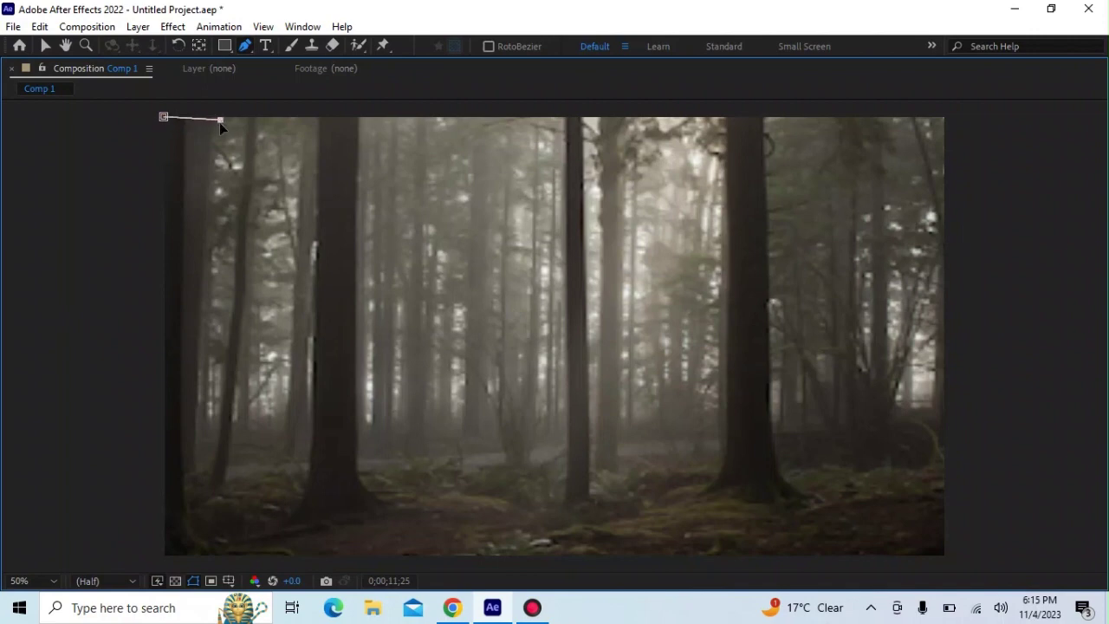
left_click(211, 161)
left_click(207, 221)
left_click(205, 294)
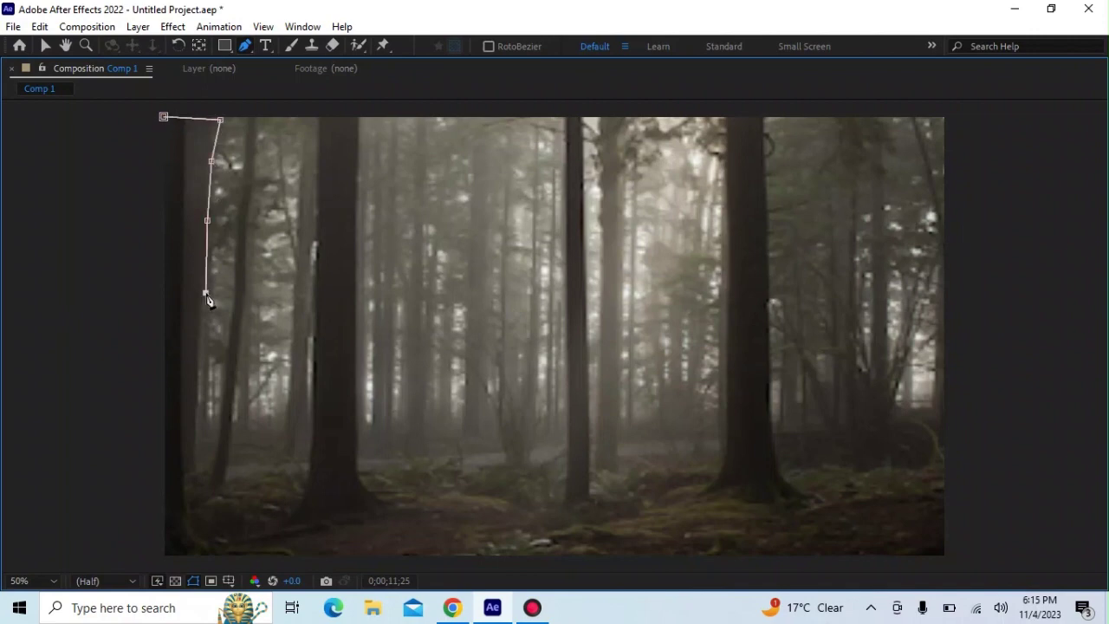
left_click(201, 382)
left_click(197, 429)
left_click(191, 475)
left_click(189, 503)
left_click(204, 502)
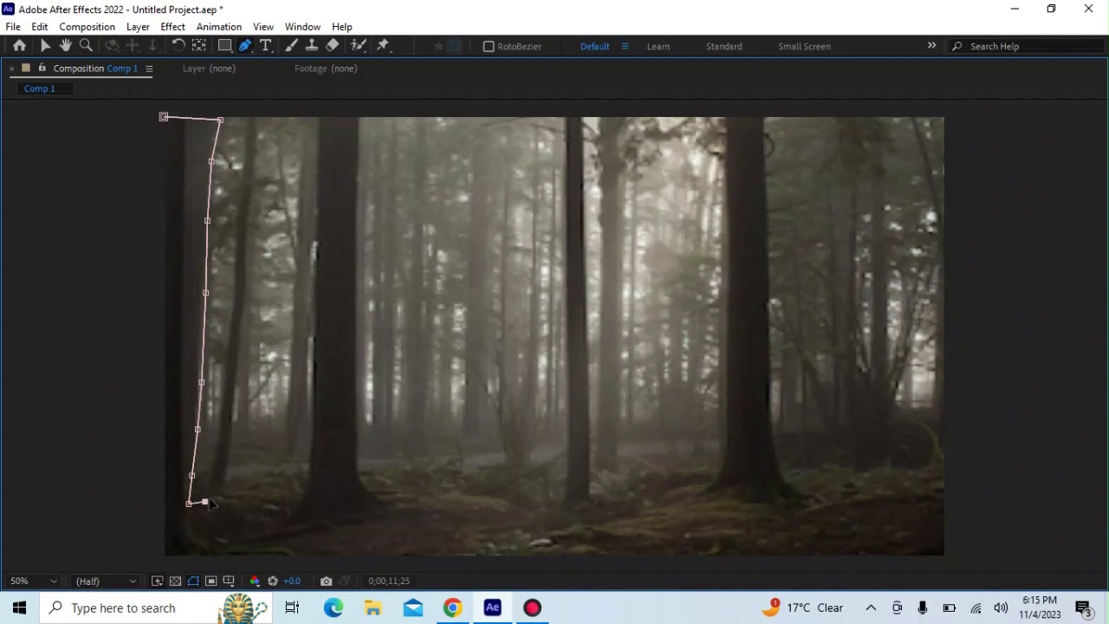
left_click(231, 489)
left_click(264, 475)
left_click(294, 468)
Outline the second trunk up to the top edge and back down its far side.
left_click(313, 379)
left_click(316, 253)
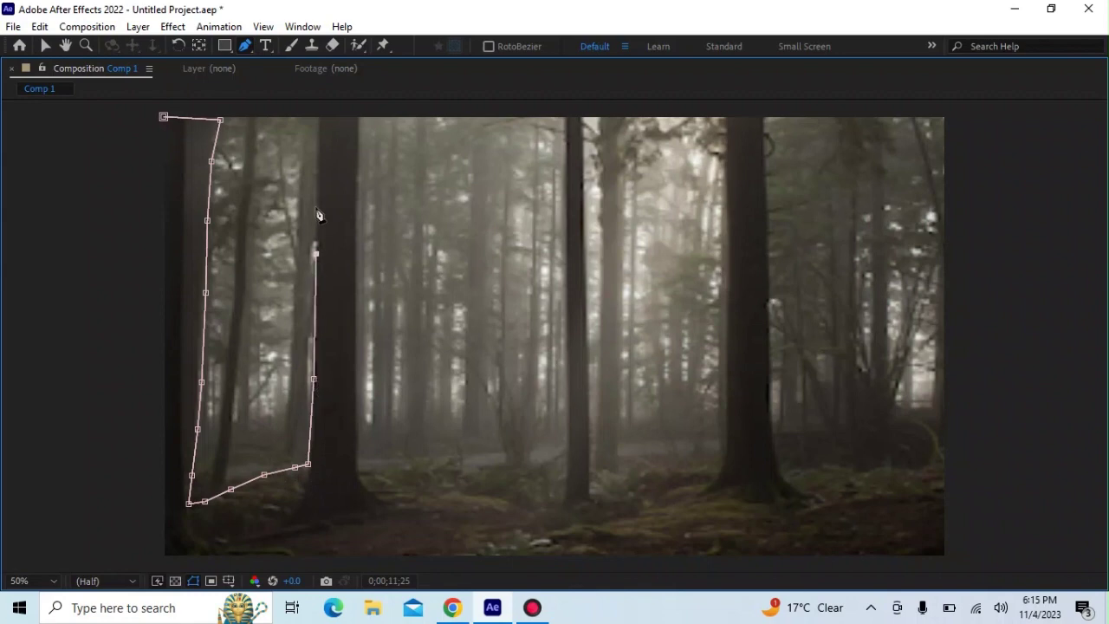
left_click(316, 174)
left_click(318, 119)
left_click(357, 206)
left_click(357, 270)
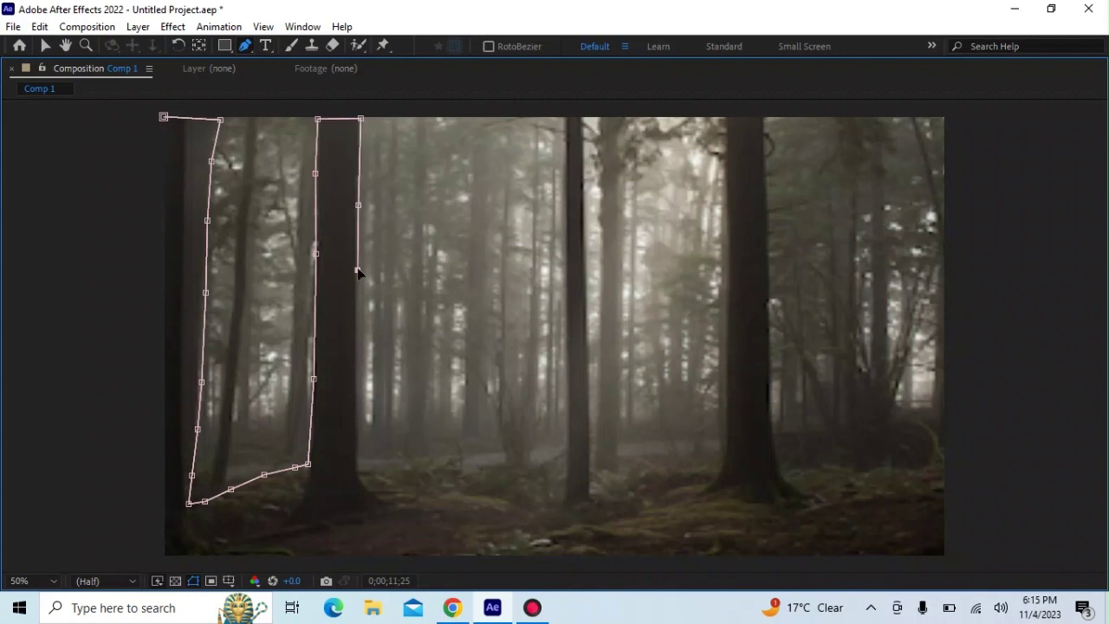
left_click(356, 368)
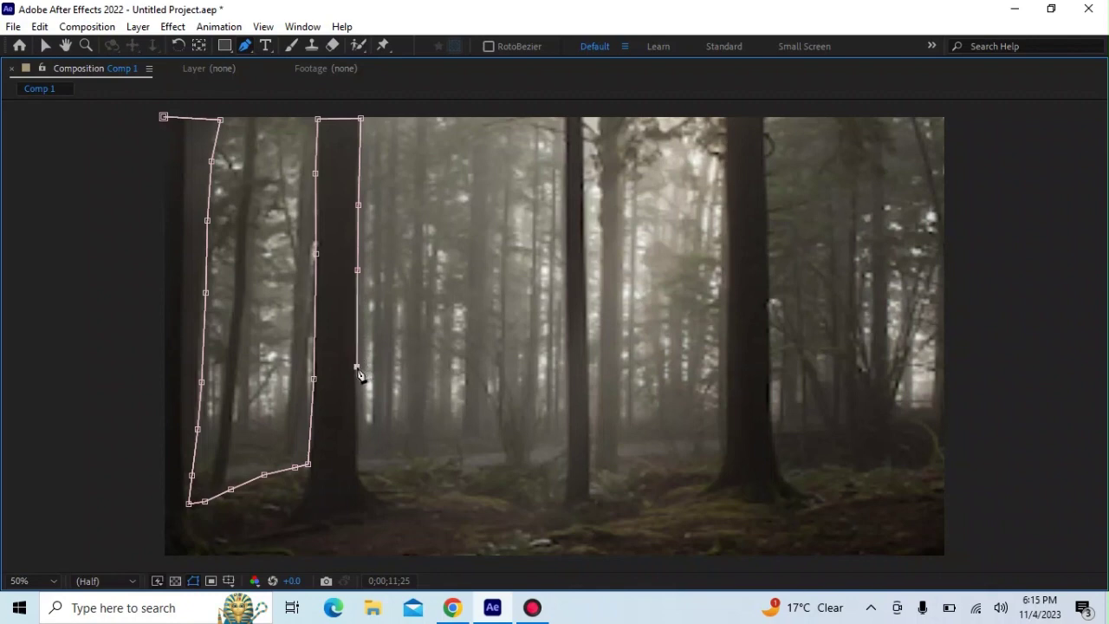
left_click(358, 442)
left_click(359, 463)
left_click(374, 484)
Run the mask along the ground to the base of the third trunk.
left_click(413, 465)
left_click(440, 464)
left_click(480, 468)
left_click(515, 471)
left_click(545, 467)
left_click(556, 454)
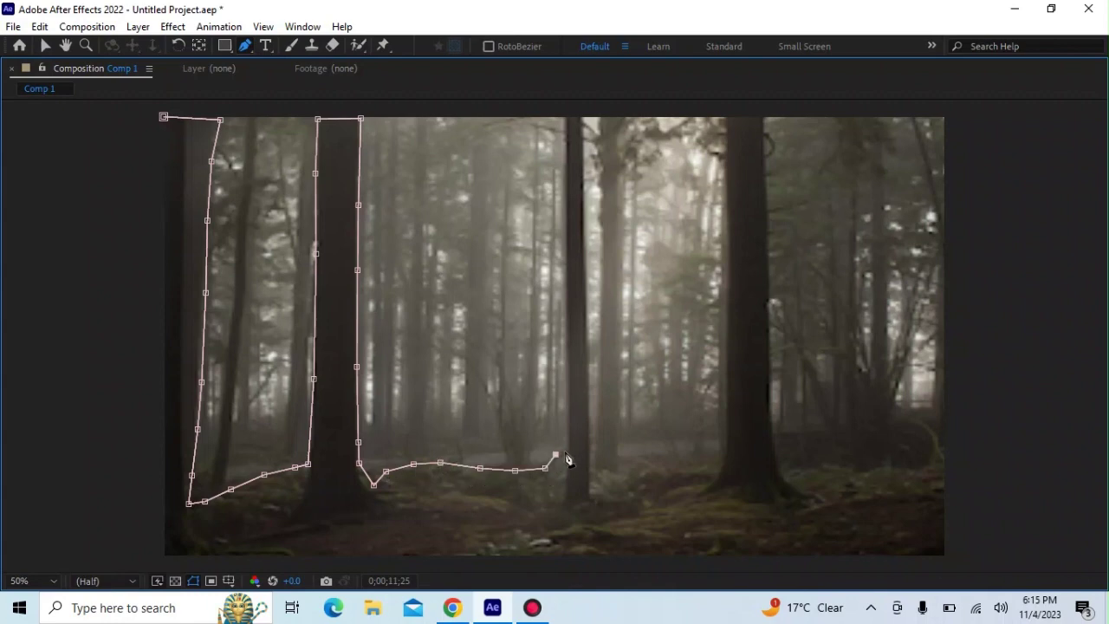
left_click(569, 447)
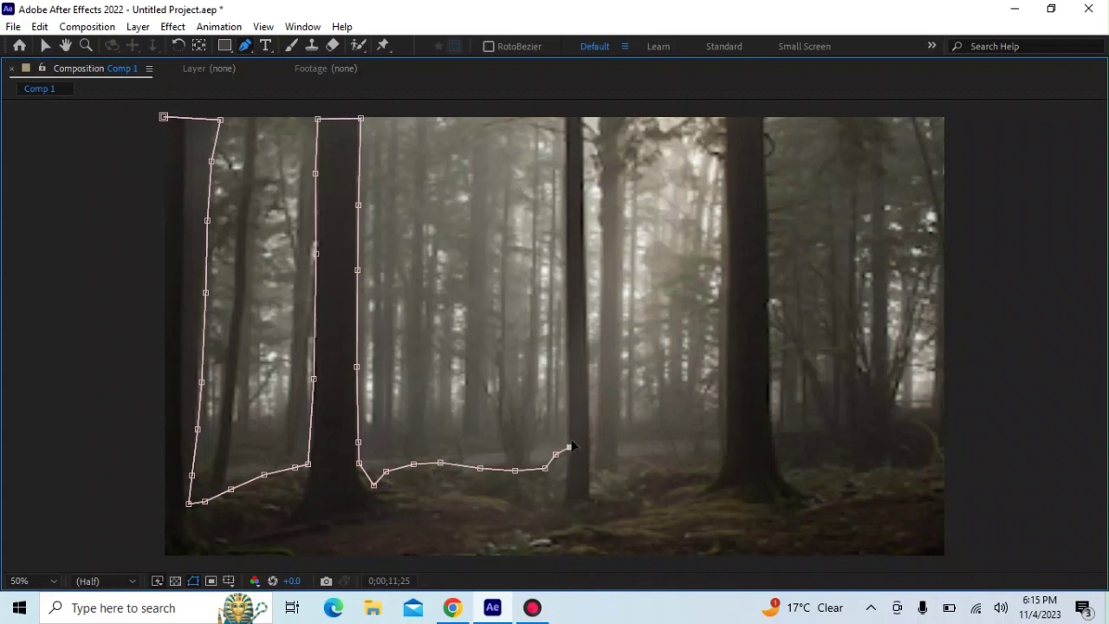
Trace the third trunk up its left edge, across the top and down its right edge.
left_click(565, 260)
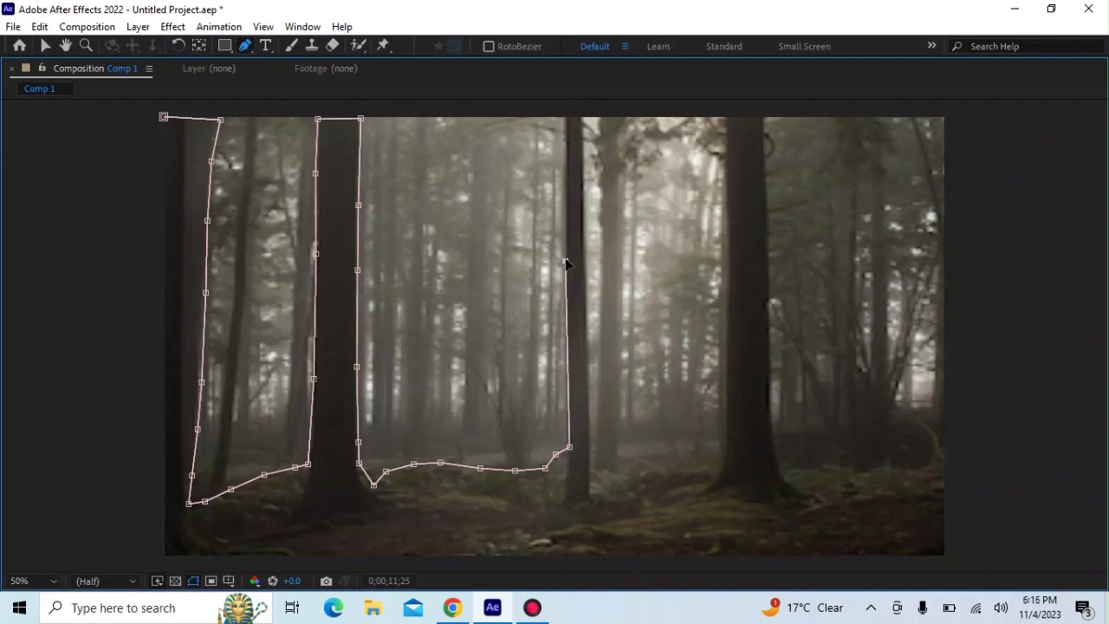
left_click(564, 150)
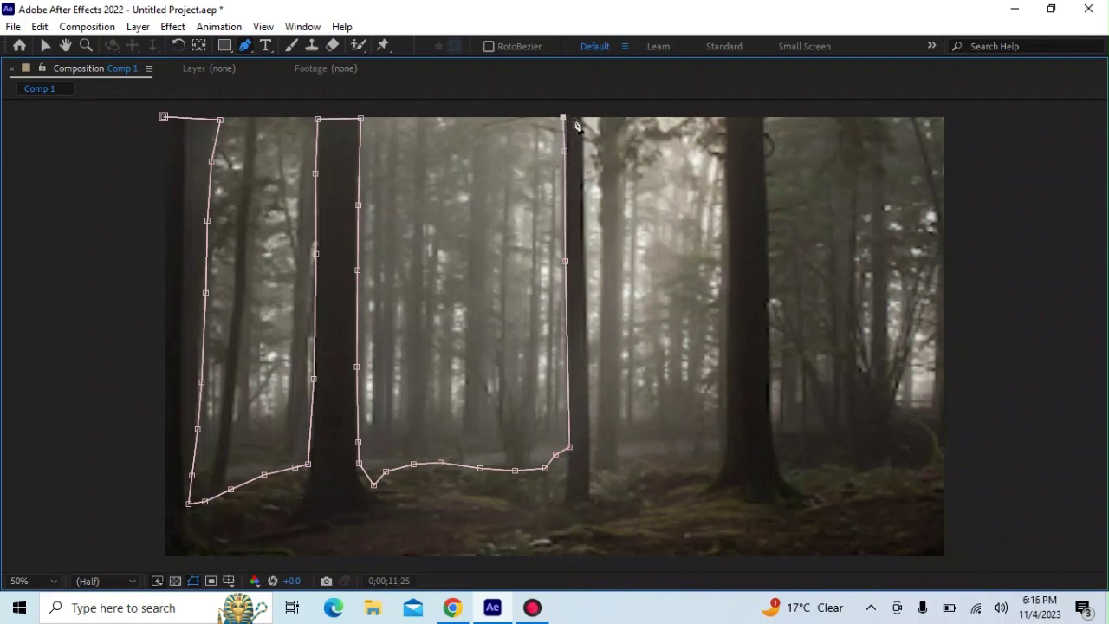
left_click(584, 116)
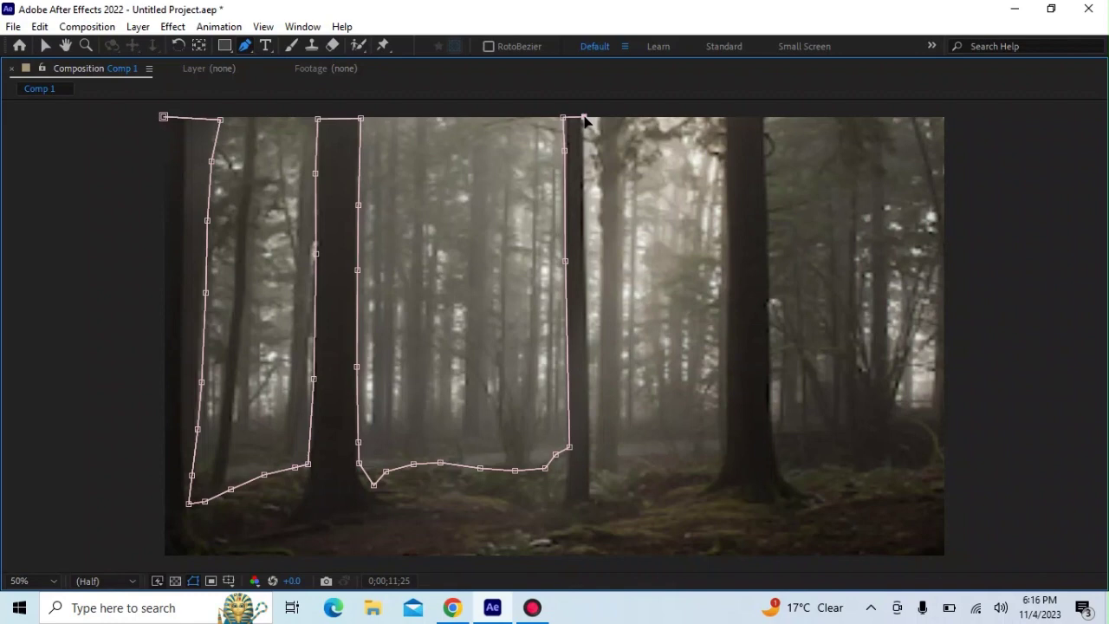
left_click(582, 161)
left_click(581, 206)
left_click(583, 264)
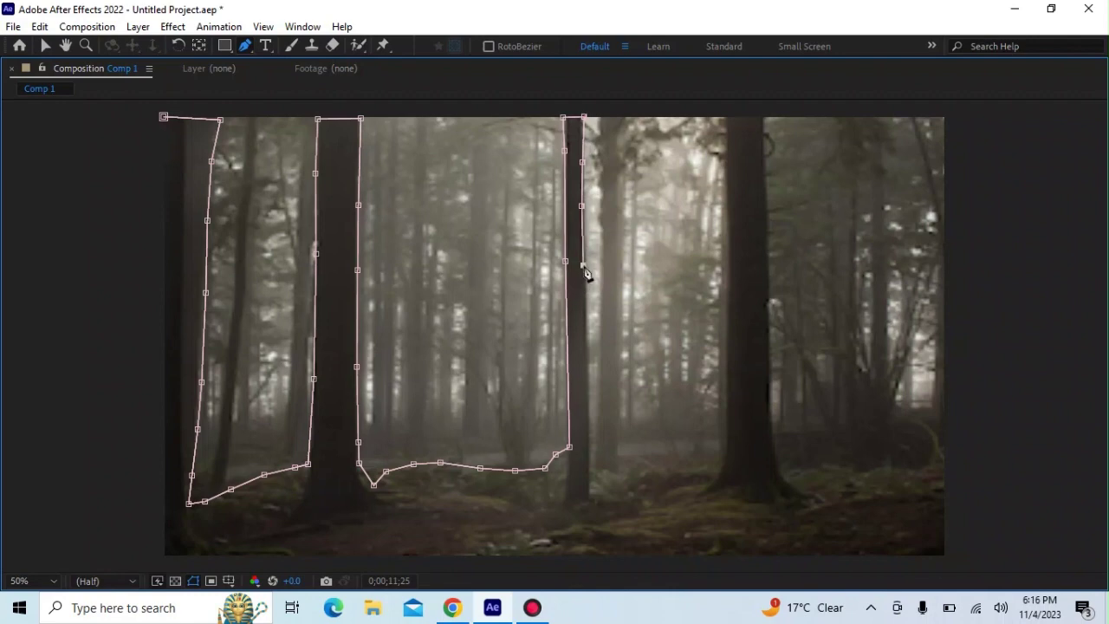
left_click(586, 316)
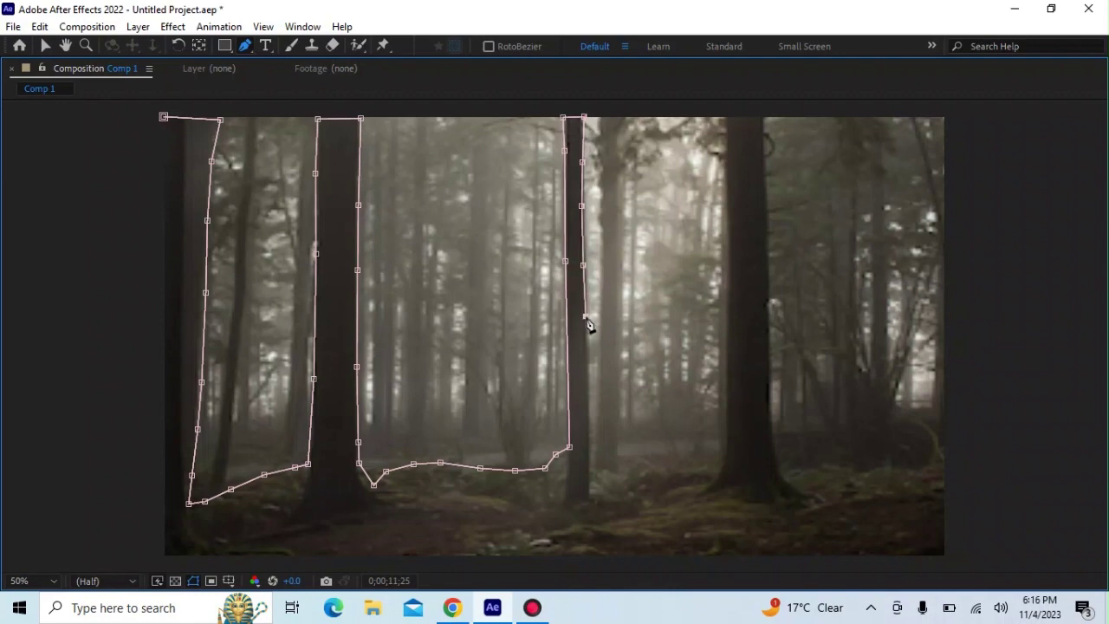
left_click(587, 368)
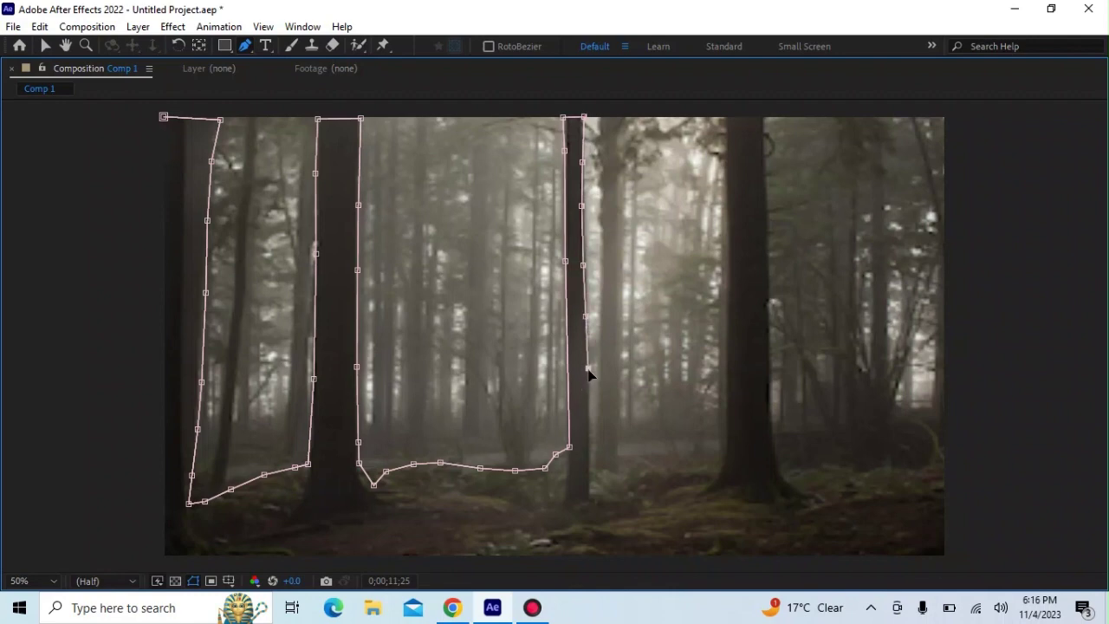
left_click(591, 429)
left_click(592, 485)
Run the mask along the ground to the large trunk and up its left edge.
left_click(607, 485)
left_click(620, 476)
left_click(658, 473)
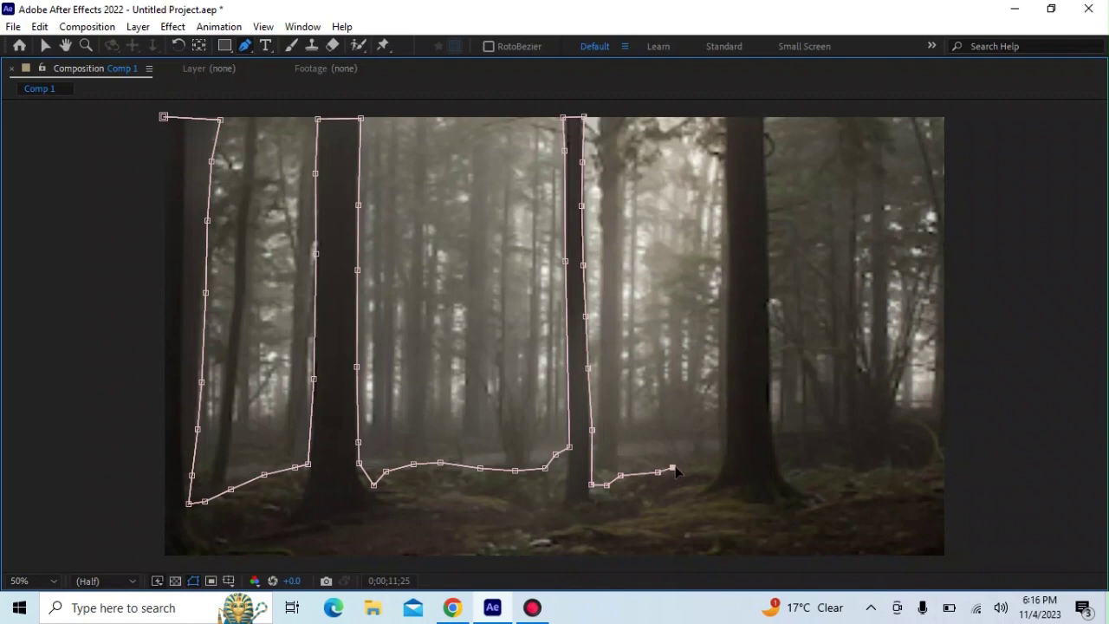
left_click(700, 467)
left_click(716, 468)
left_click(719, 447)
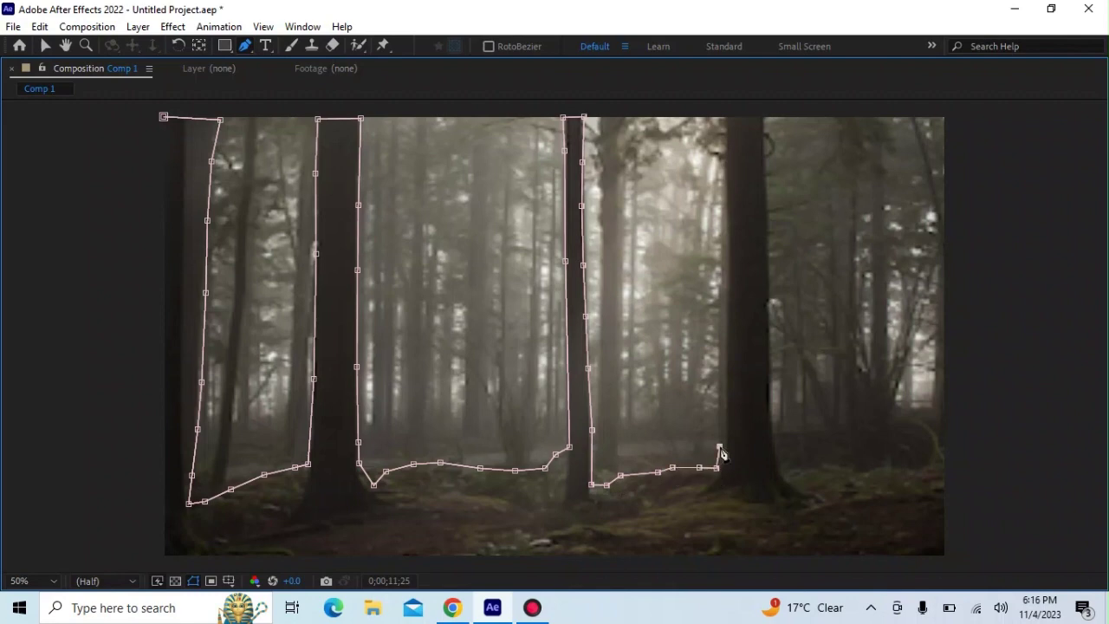
left_click(720, 393)
left_click(720, 327)
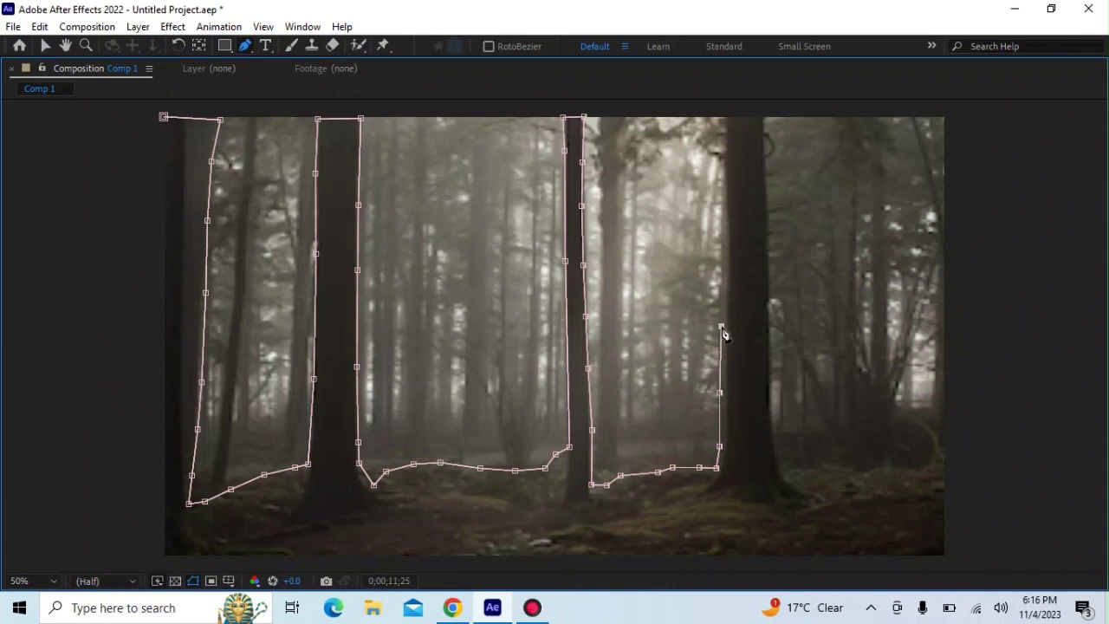
left_click(719, 270)
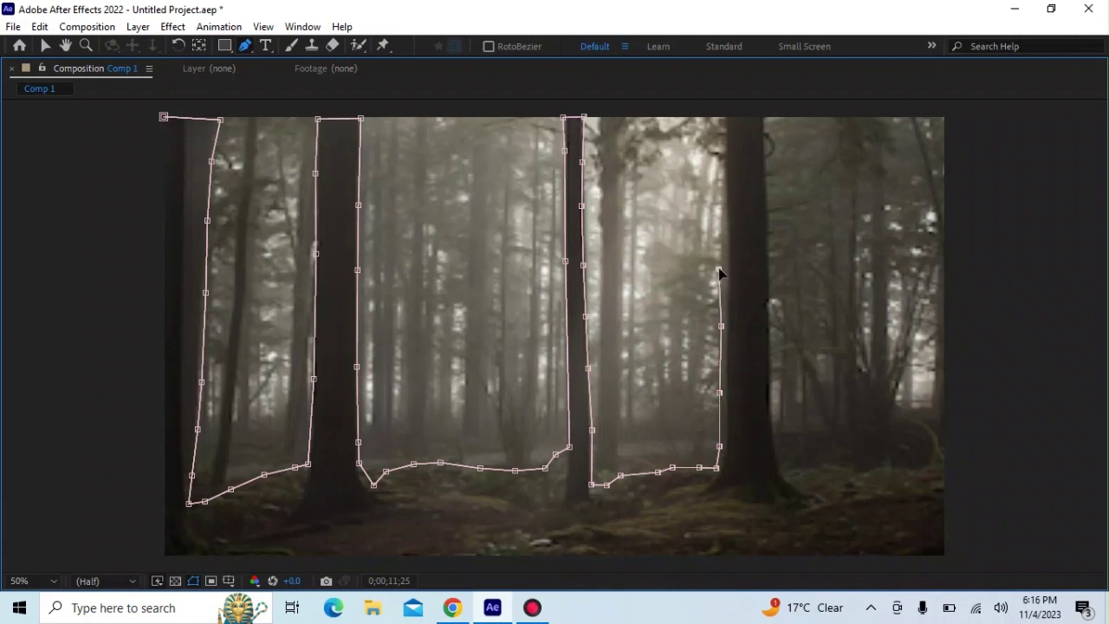
left_click(726, 176)
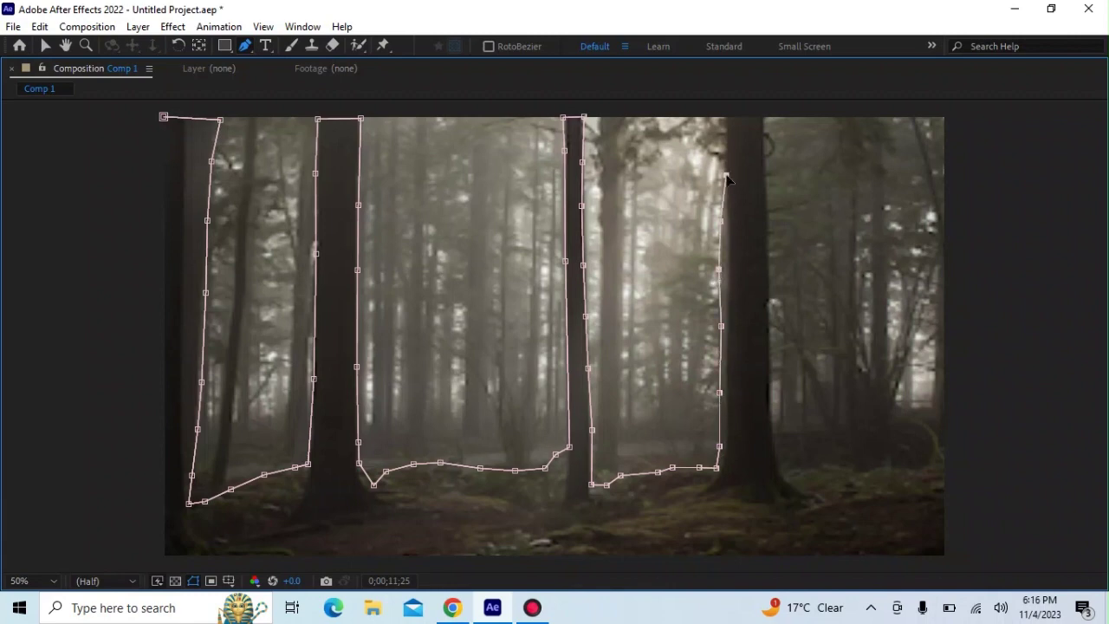
left_click(725, 117)
Carry the mask across the large trunk's top and down its right edge to the ground.
left_click(769, 117)
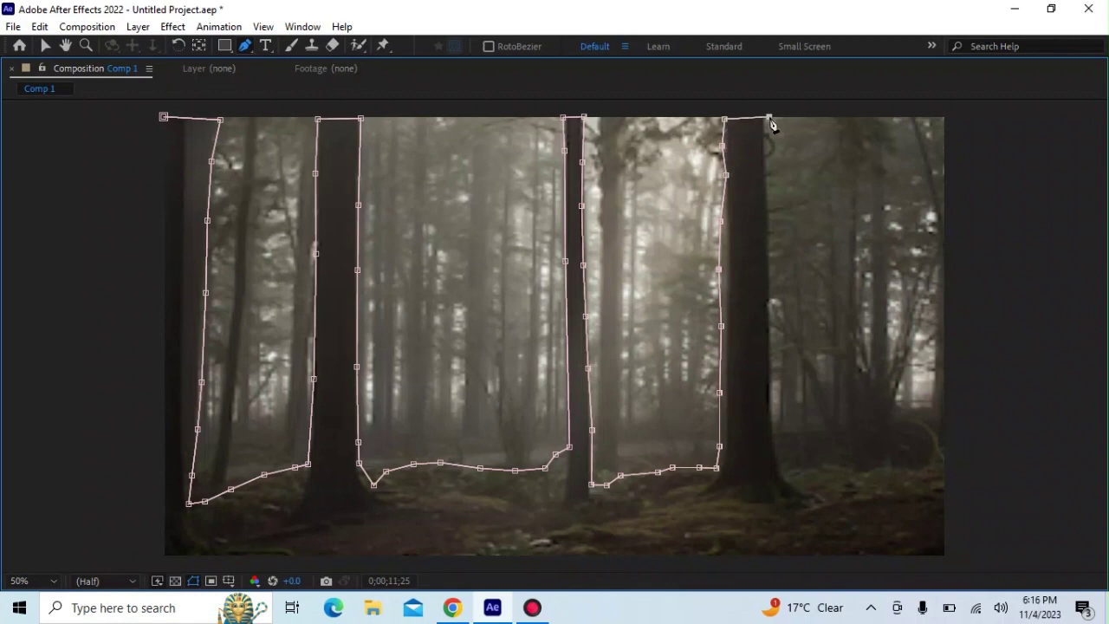
left_click(768, 187)
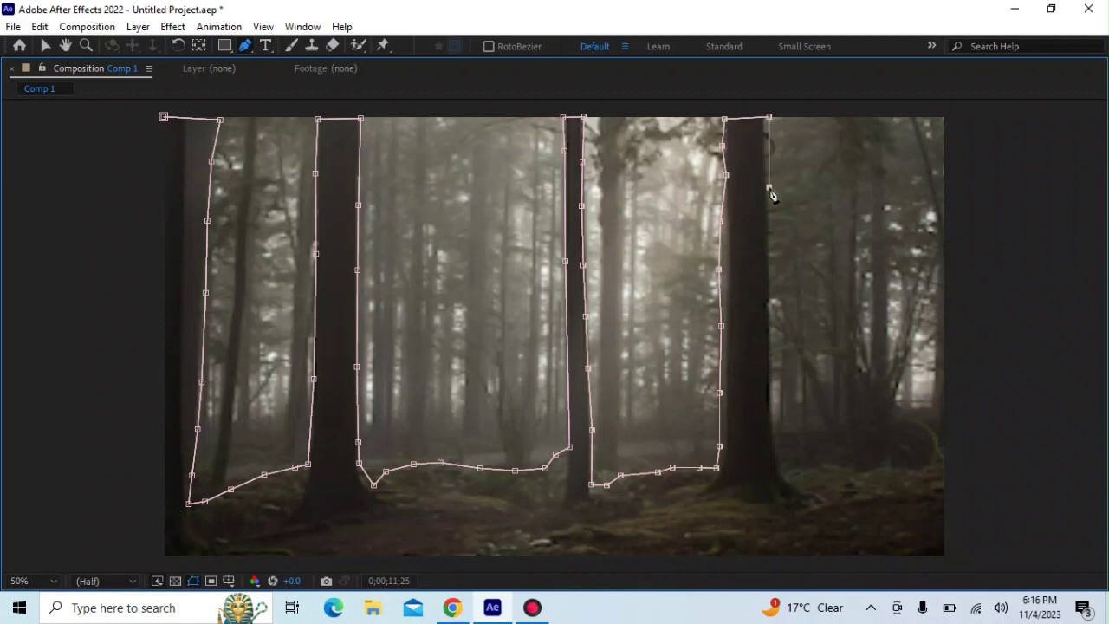
left_click(768, 256)
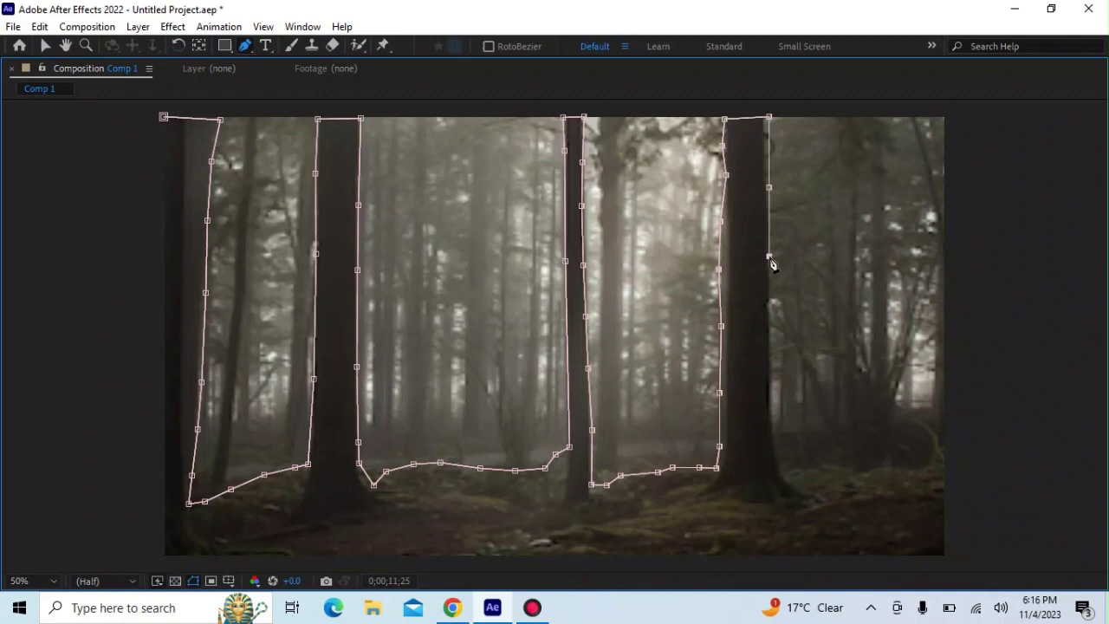
left_click(770, 310)
left_click(770, 357)
left_click(772, 399)
left_click(779, 441)
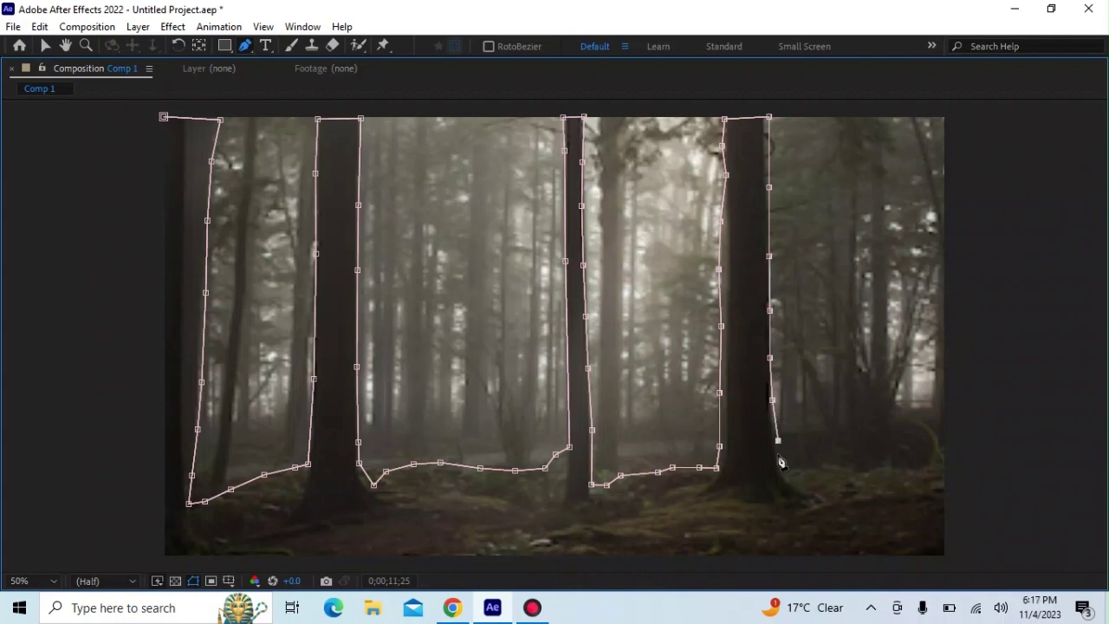
left_click(794, 479)
left_click(813, 469)
Trace the ground to the frame's right edge and down to the bottom-right corner.
left_click(832, 469)
left_click(855, 470)
left_click(869, 470)
left_click(882, 468)
left_click(906, 468)
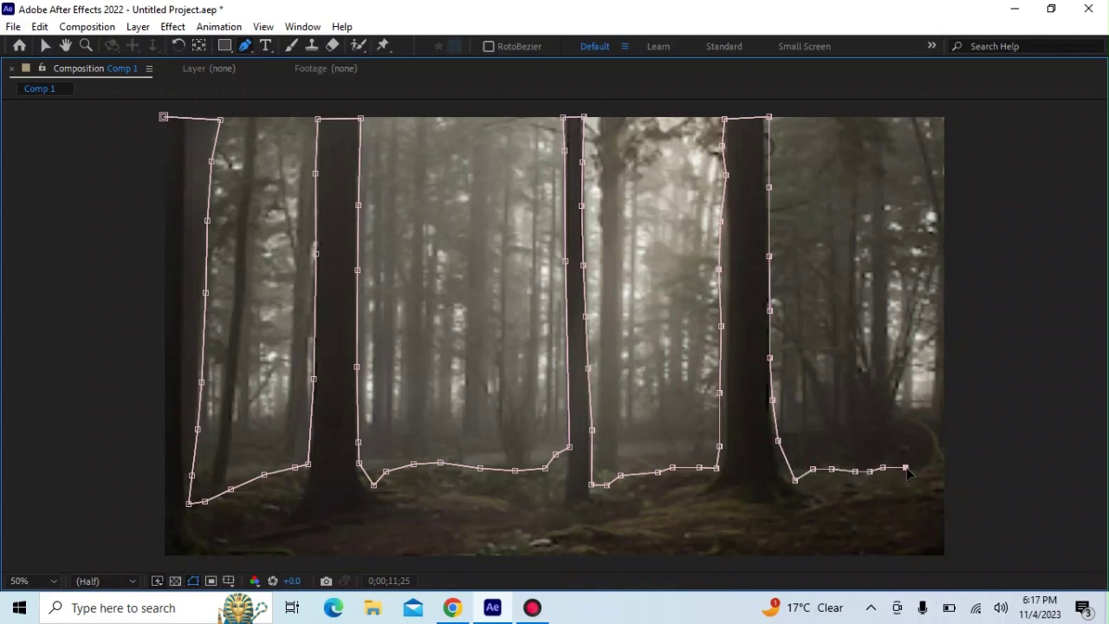
left_click(925, 469)
left_click(939, 446)
left_click(942, 555)
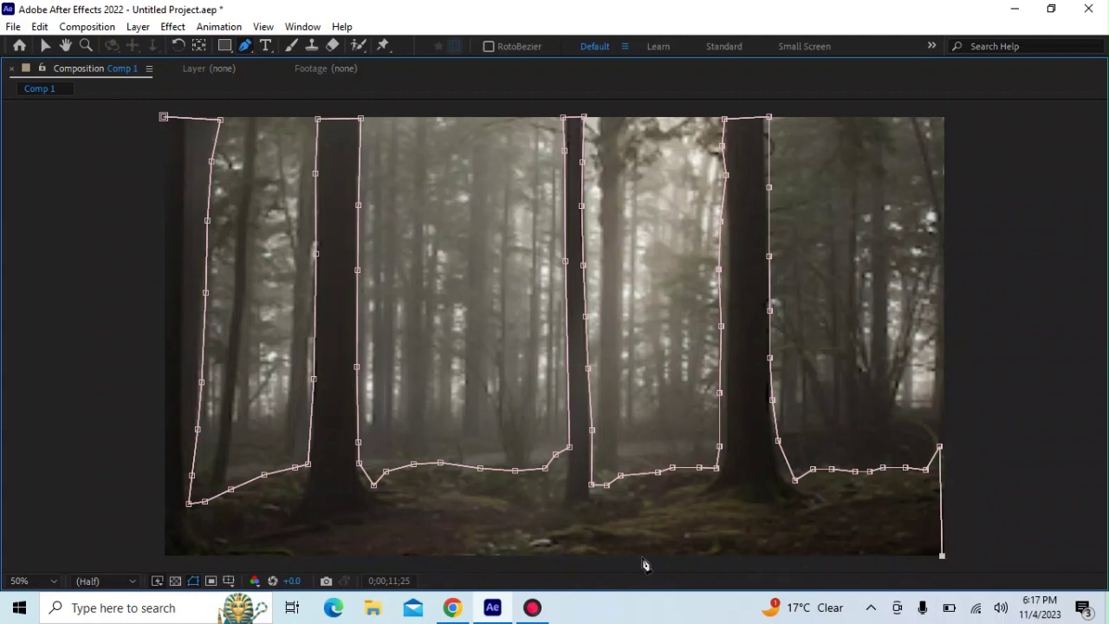
Run the mask along the frame's bottom edge to the bottom-left corner.
left_click(710, 555)
left_click(510, 555)
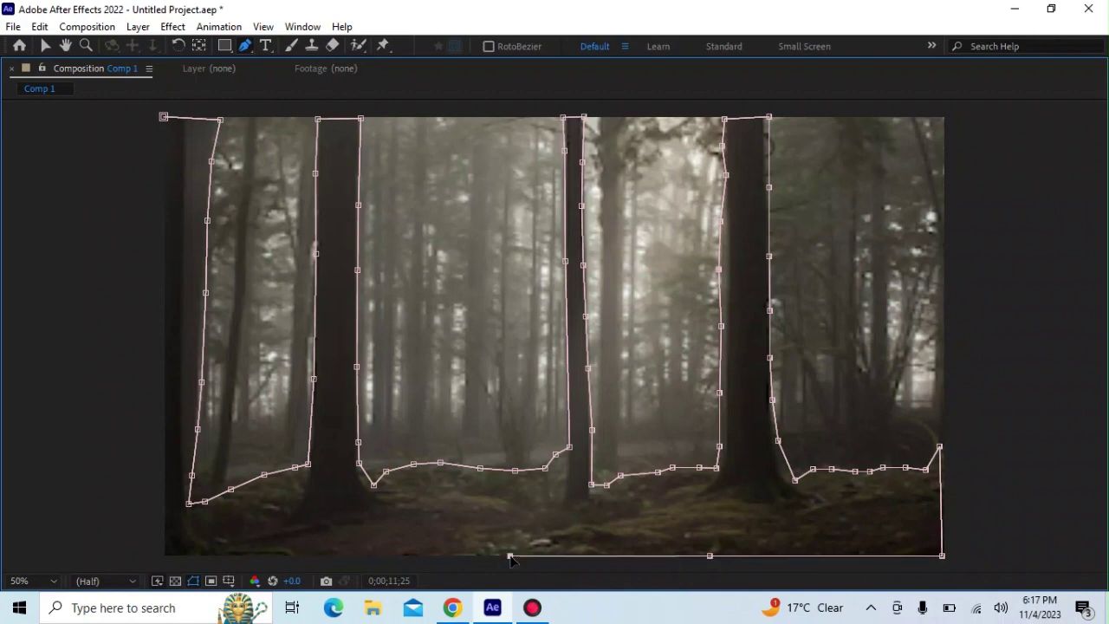
left_click(400, 558)
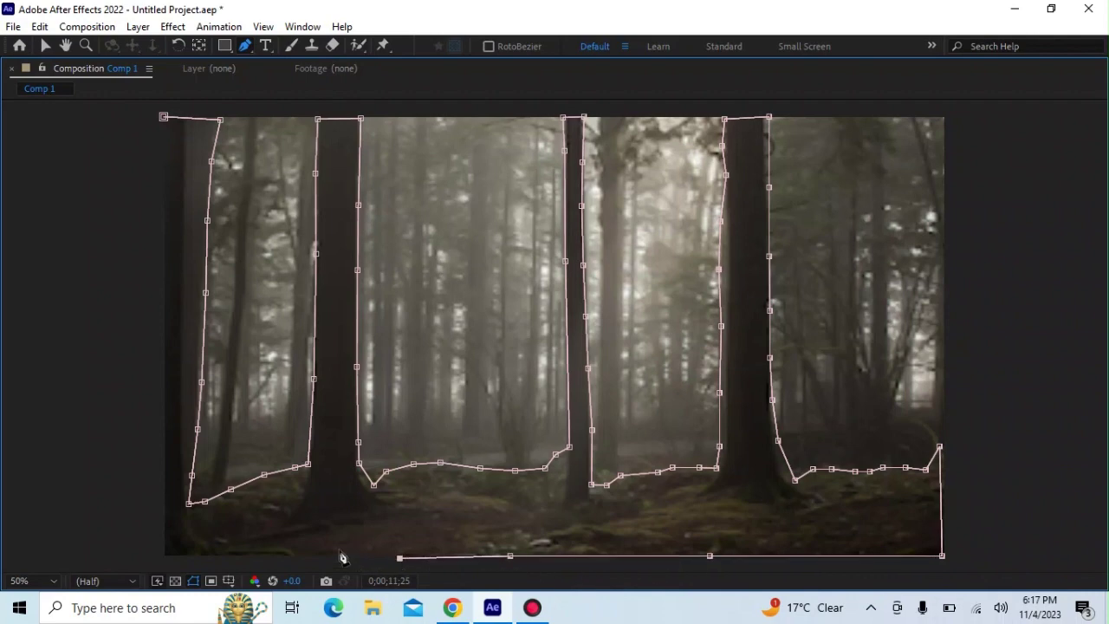
left_click(318, 556)
left_click(261, 555)
left_click(204, 556)
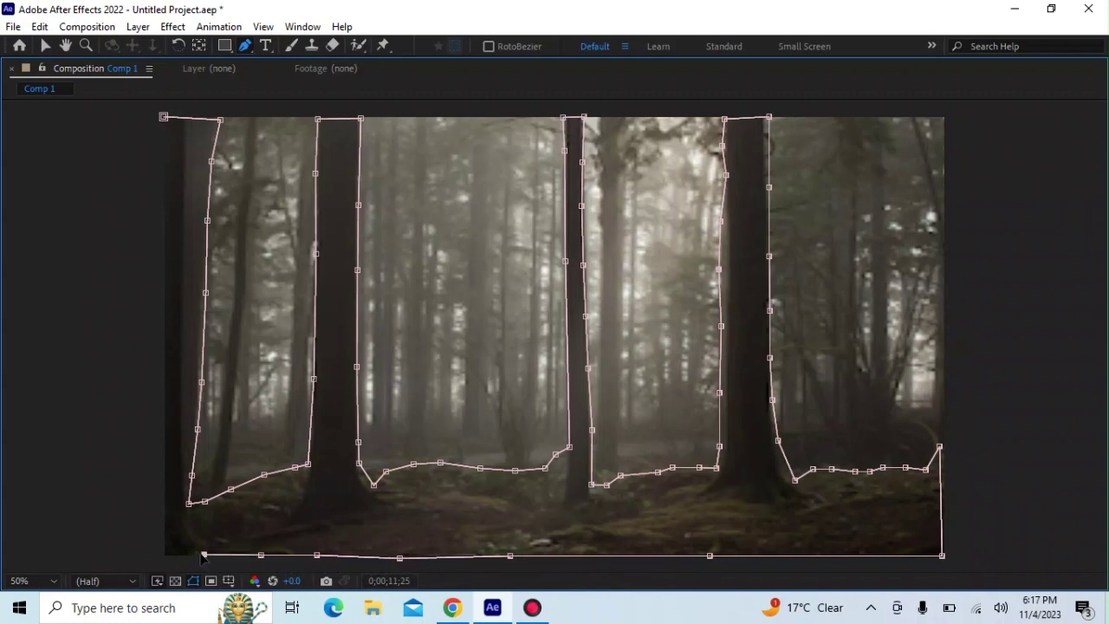
left_click(164, 553)
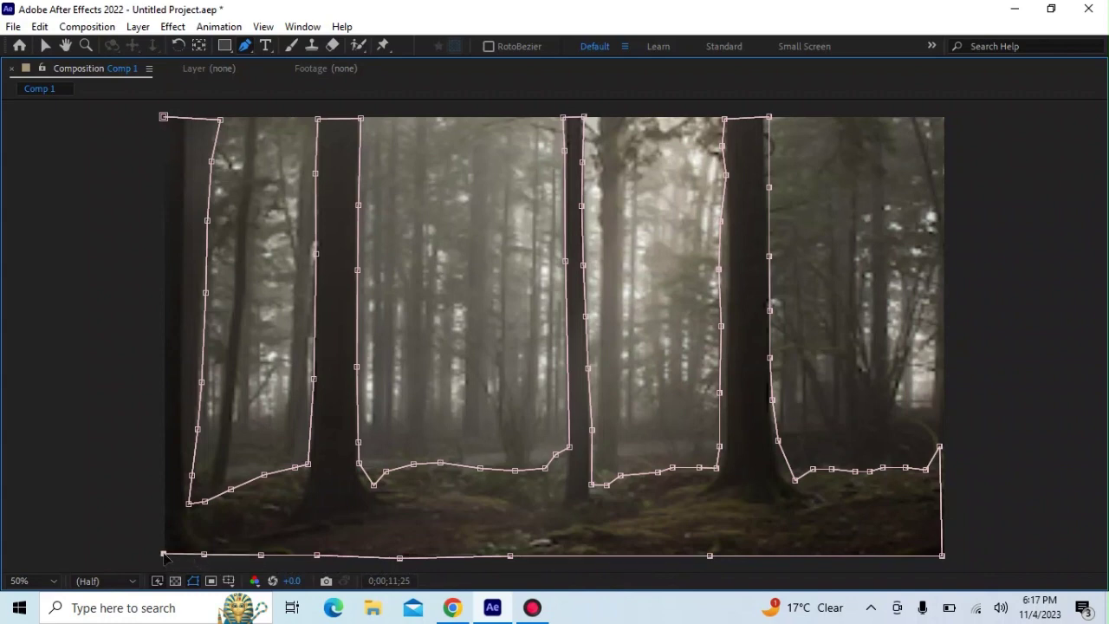
Trace up the frame's left edge and close the mask at its first point.
left_click(164, 465)
left_click(167, 401)
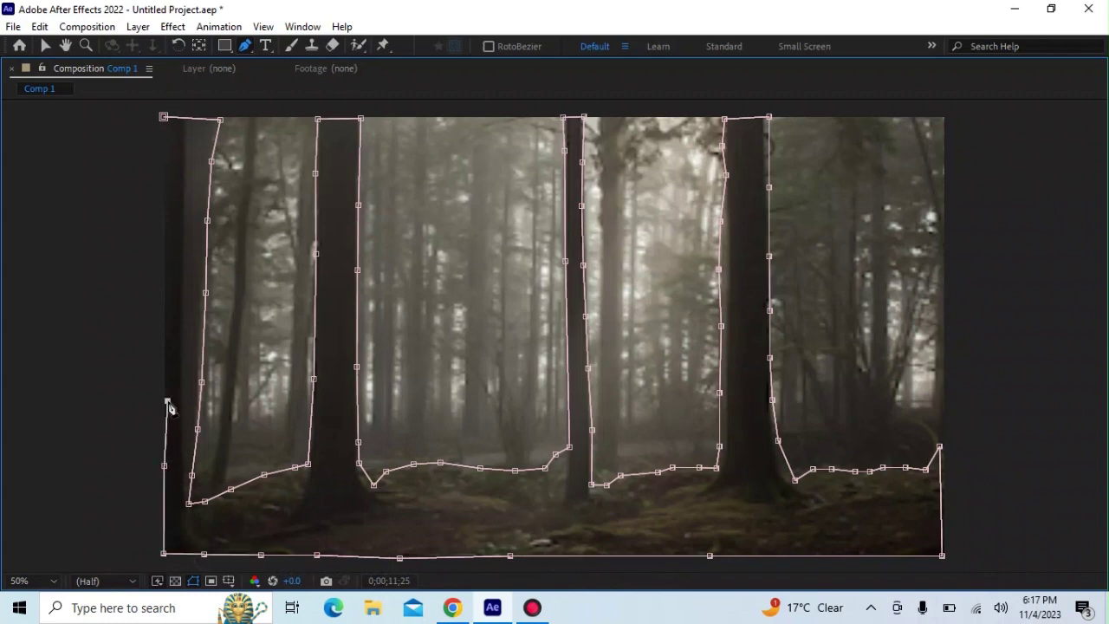
left_click(164, 313)
left_click(162, 248)
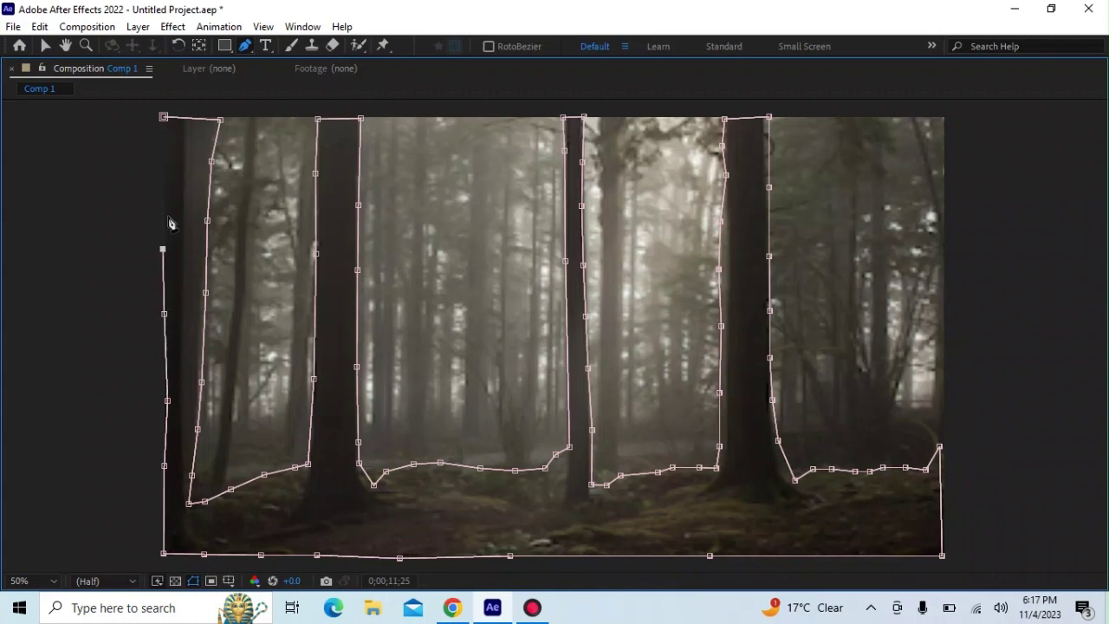
left_click(160, 189)
left_click(164, 117)
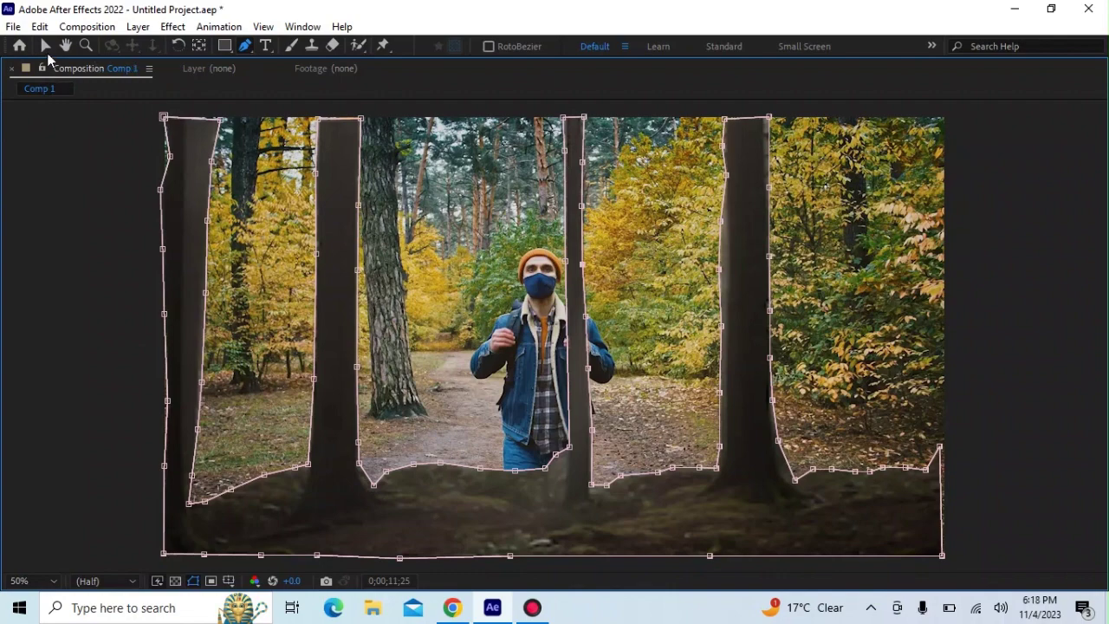
Nudge the masked forest layer a few pixels right and down with the Selection tool.
left_click(45, 45)
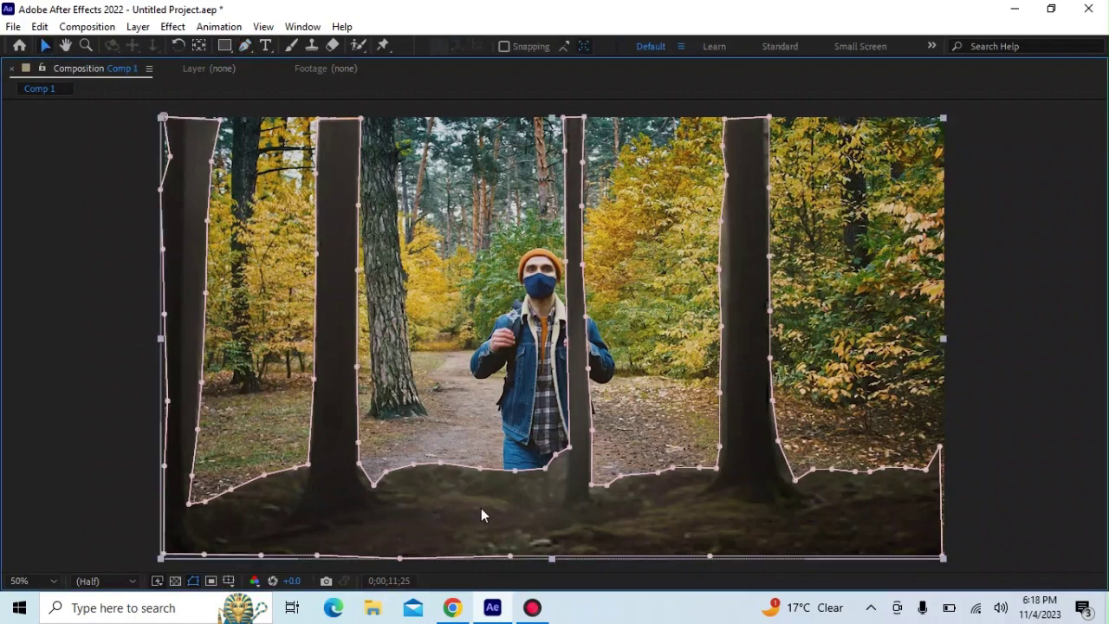
left_click_drag(531, 501, 534, 507)
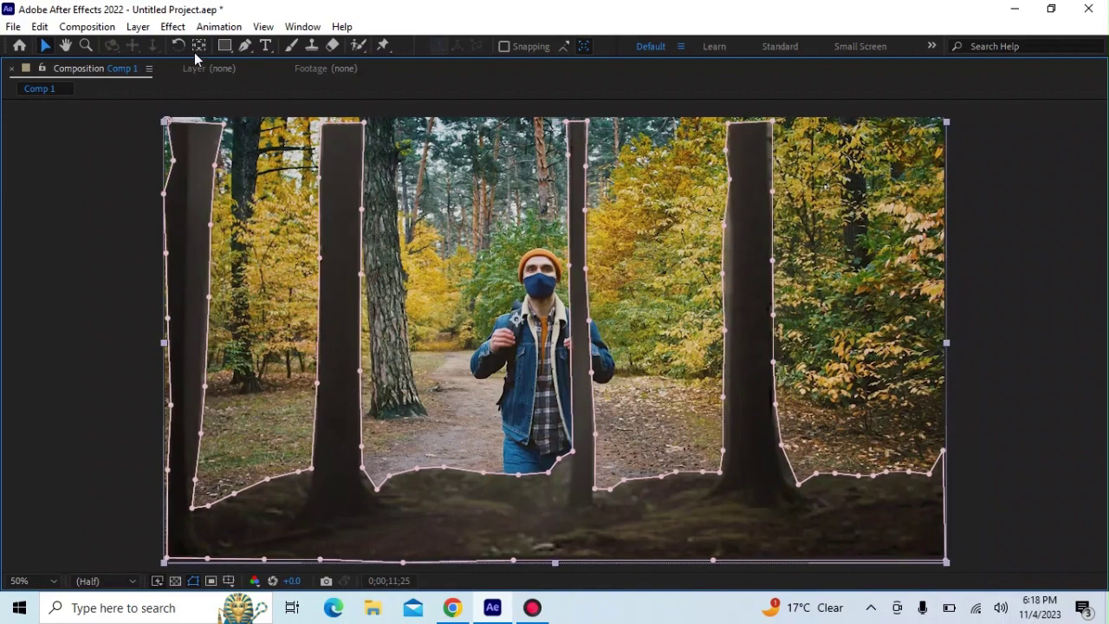
left_click(243, 45)
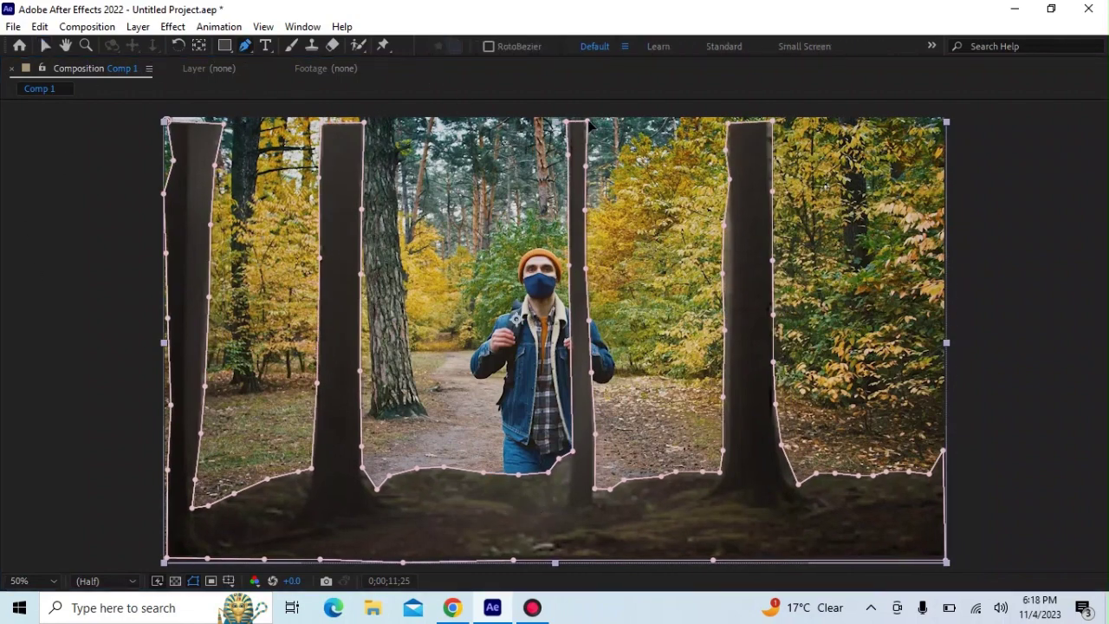
Reshape the ground mask points, cutting a notch left of the hiker and lowering the knee point.
mouse_move(588, 122)
left_mouse_down()
mouse_move(612, 123)
mouse_move(579, 121)
mouse_move(590, 121)
left_mouse_up()
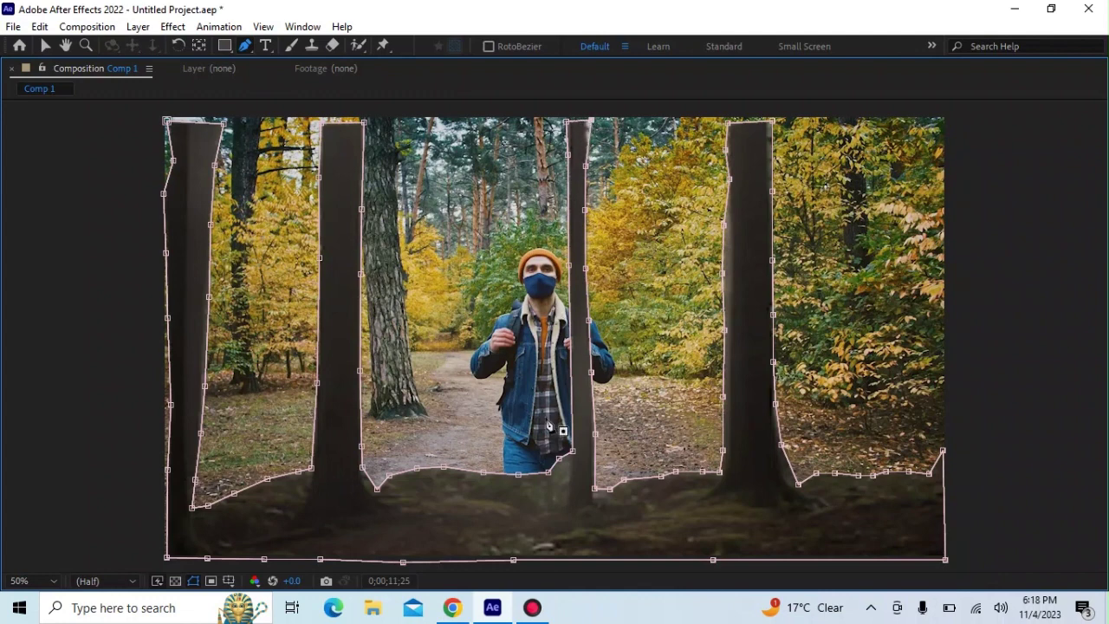
left_click_drag(518, 475, 516, 516)
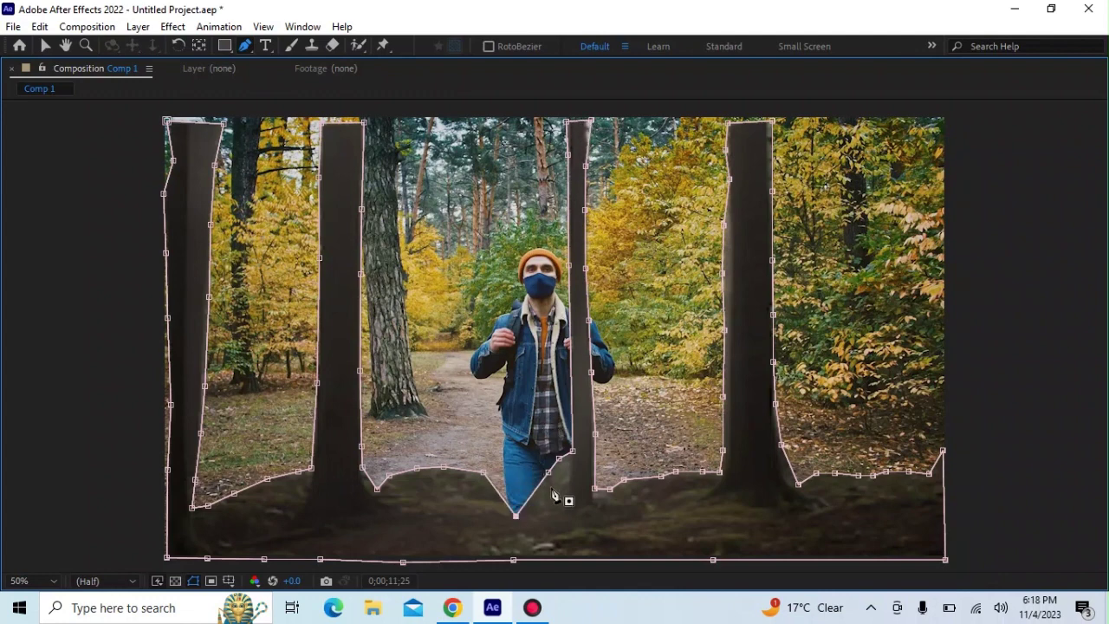
left_click_drag(572, 453, 589, 486)
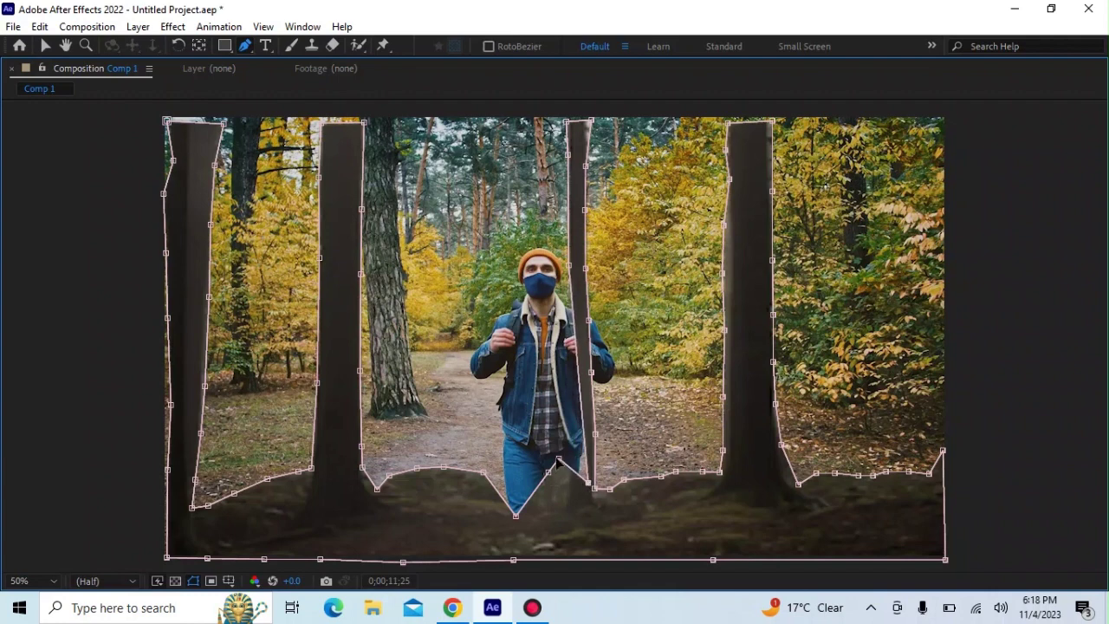
mouse_move(562, 462)
left_mouse_down()
mouse_move(561, 488)
mouse_move(541, 512)
left_mouse_up()
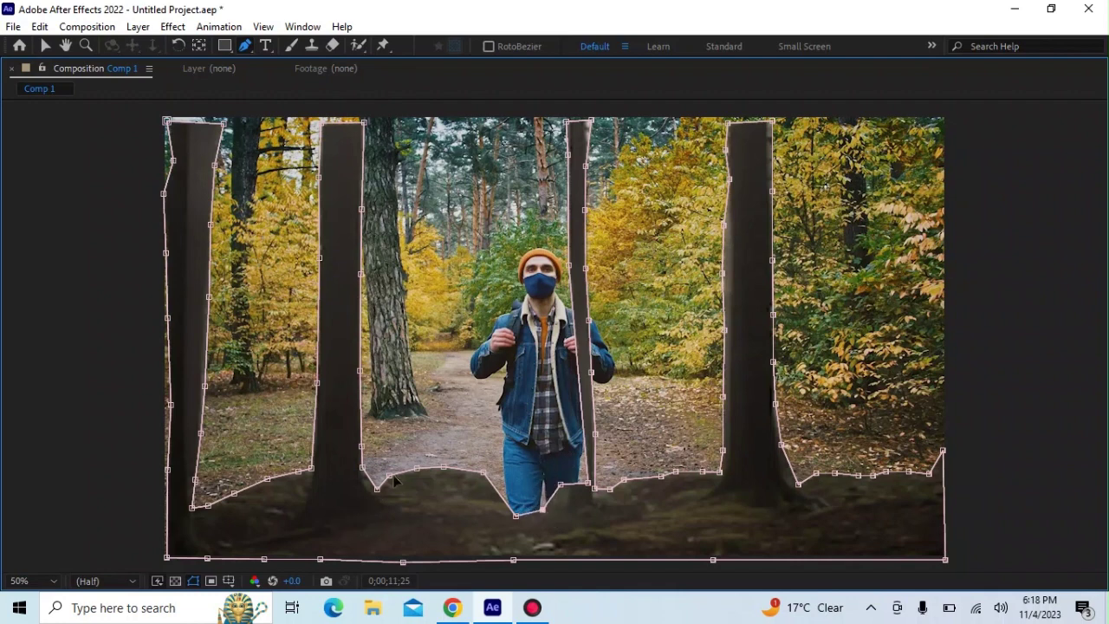
mouse_move(390, 477)
left_mouse_down()
mouse_move(398, 531)
mouse_move(438, 529)
left_mouse_up()
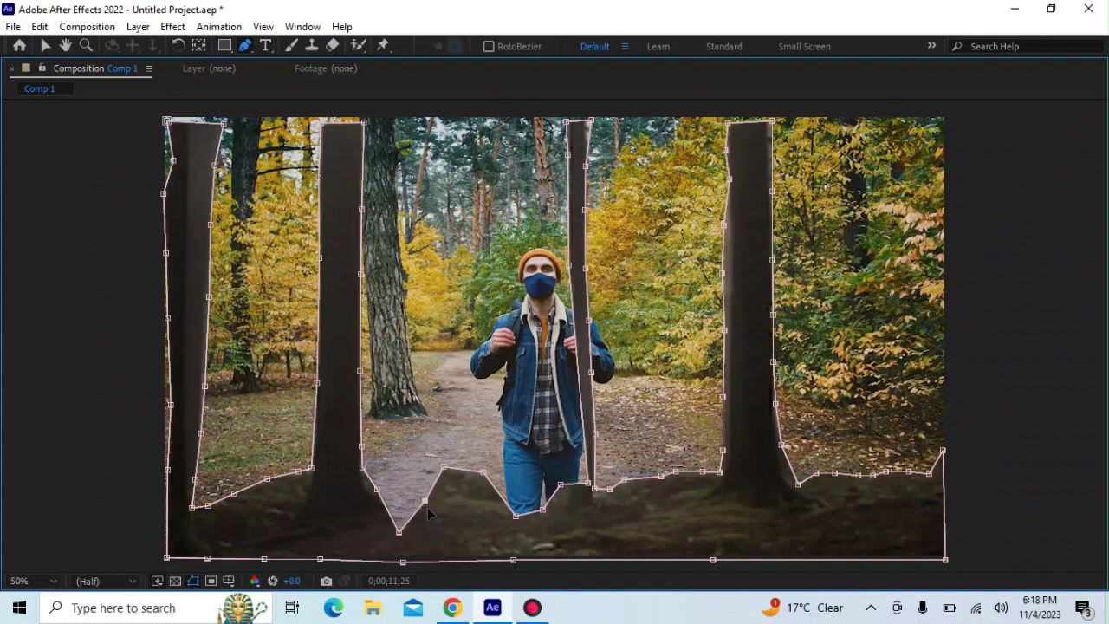
left_click_drag(454, 481, 465, 517)
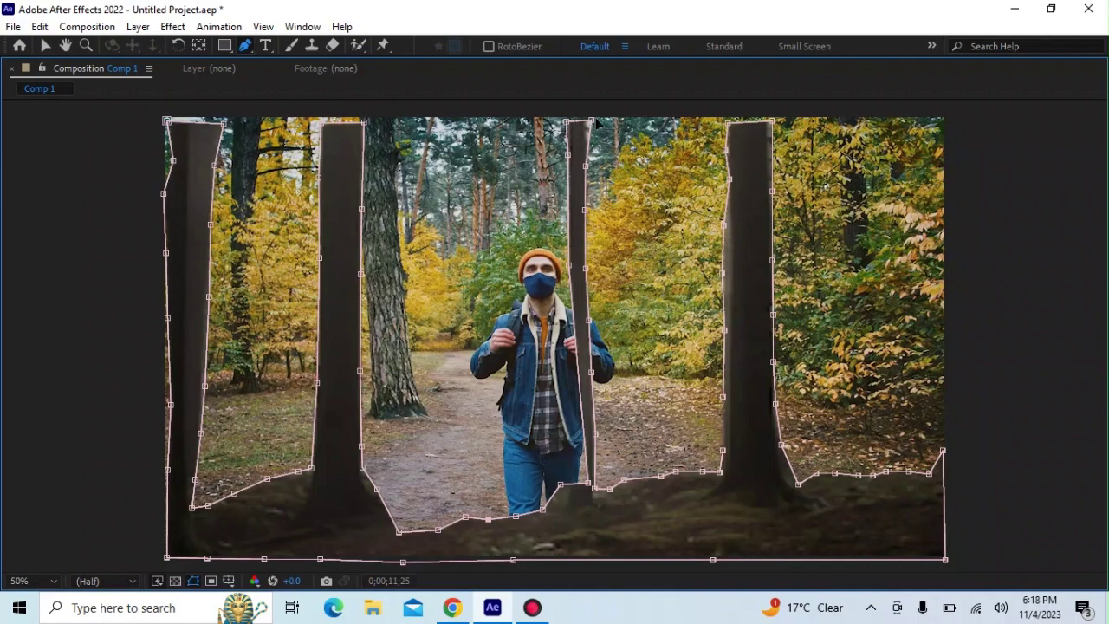
Narrow the middle trunk's mask into a short thin sliver by pulling its right edge inward.
left_click_drag(592, 122, 597, 424)
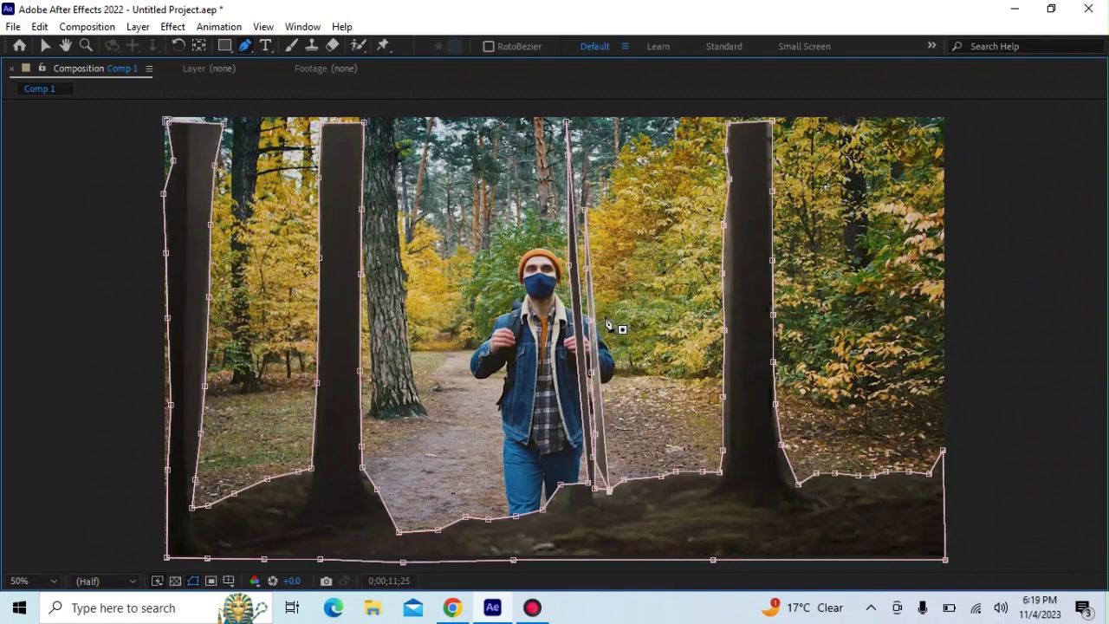
left_click_drag(588, 215, 621, 425)
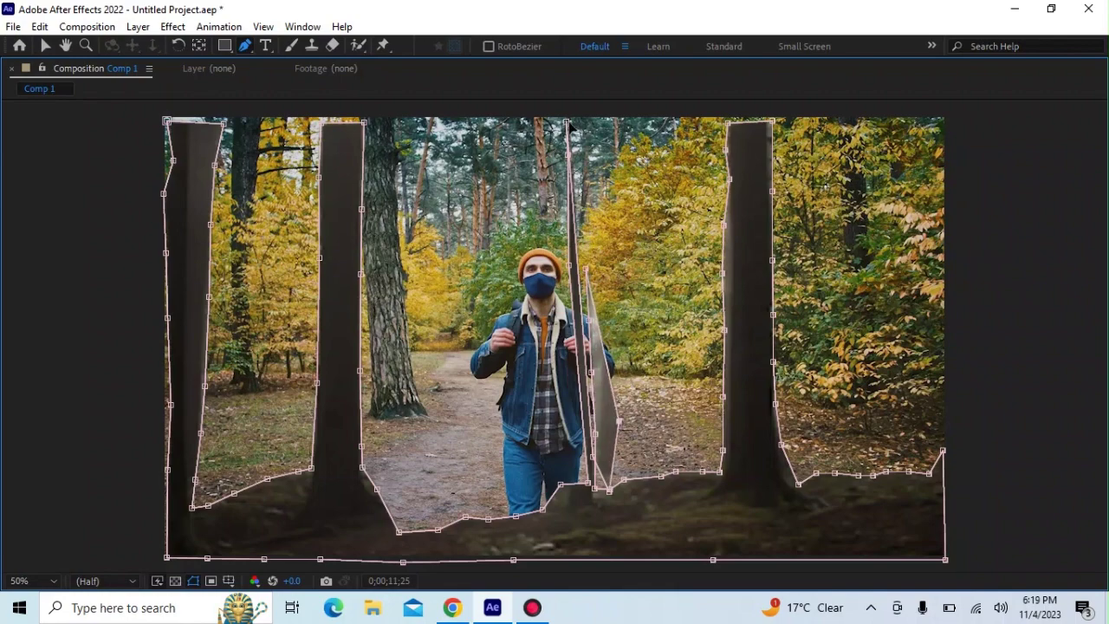
left_click_drag(569, 126, 609, 307)
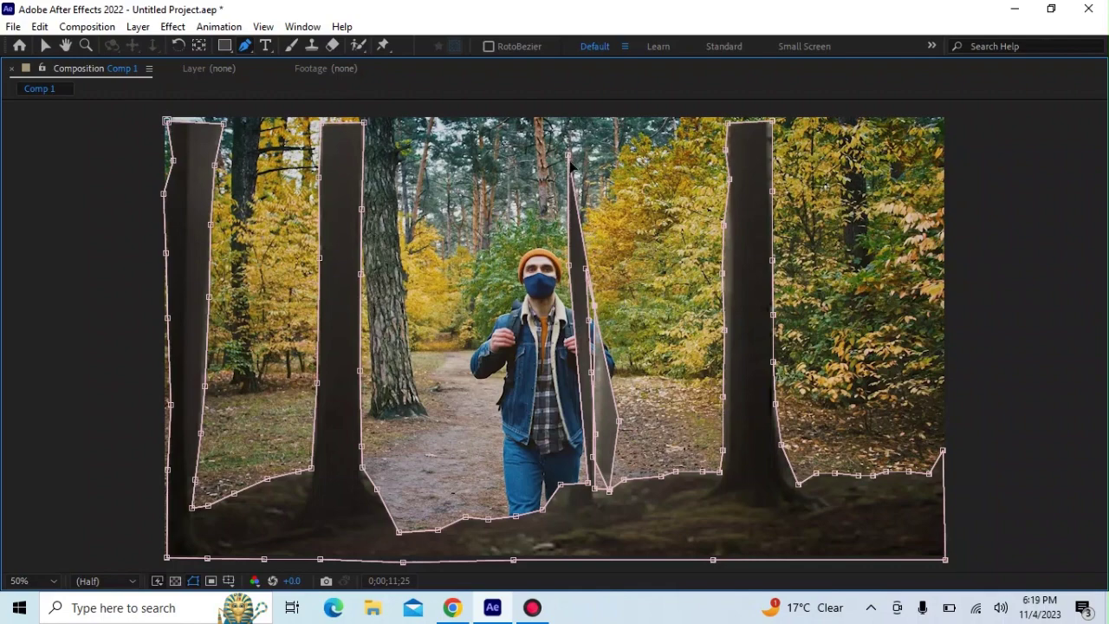
left_click_drag(568, 158, 581, 286)
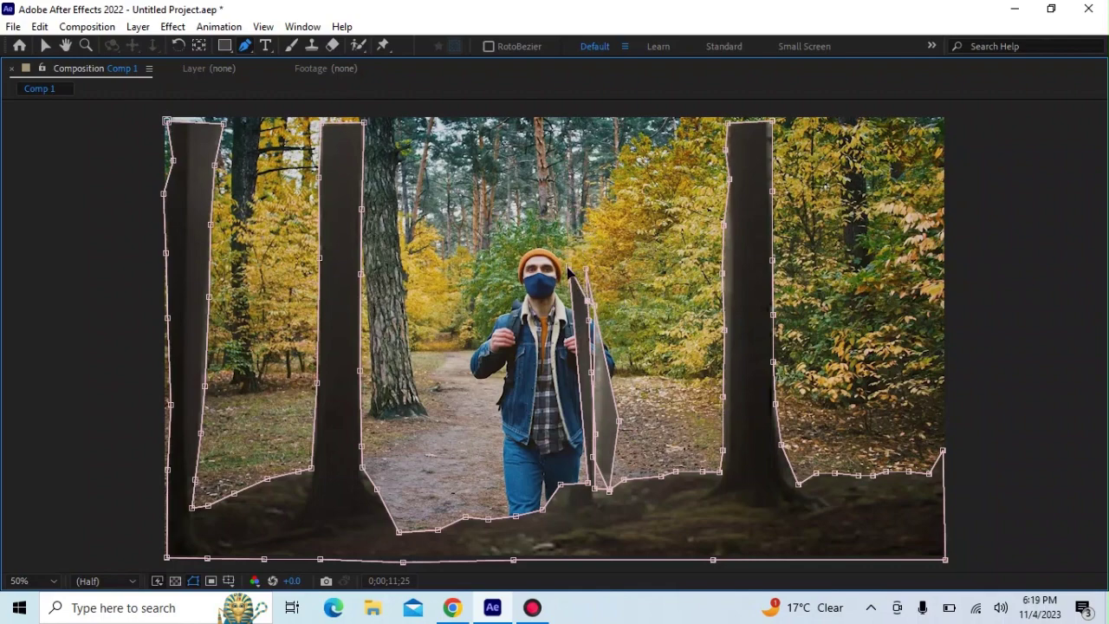
left_click_drag(568, 274, 594, 325)
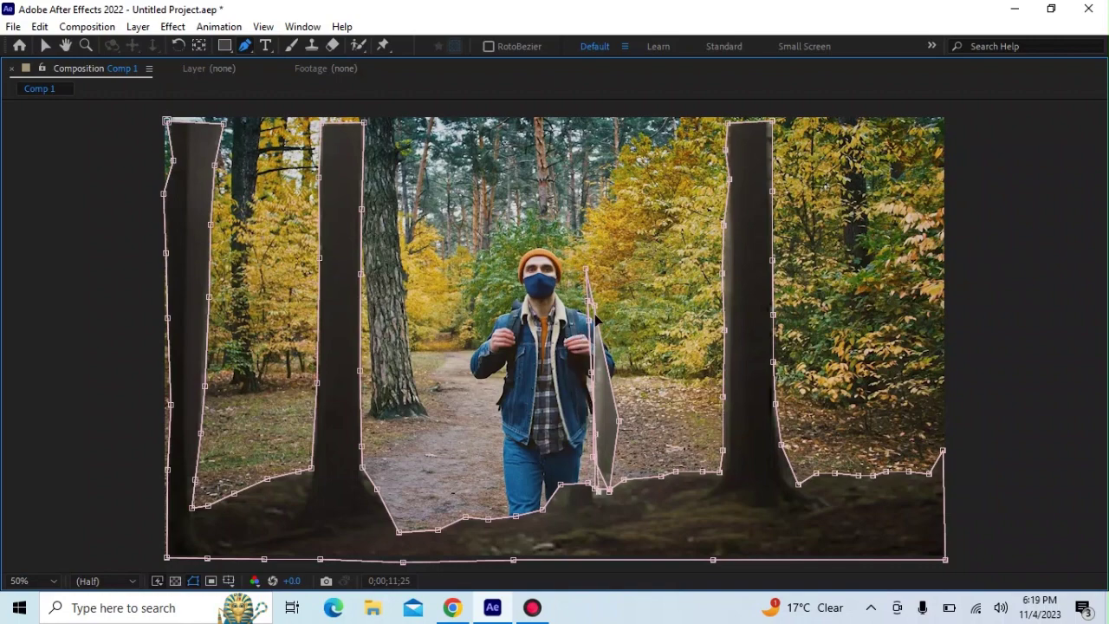
Drag the sliver's top and bottom points down until it flattens into the ground edge.
left_click_drag(598, 489, 600, 496)
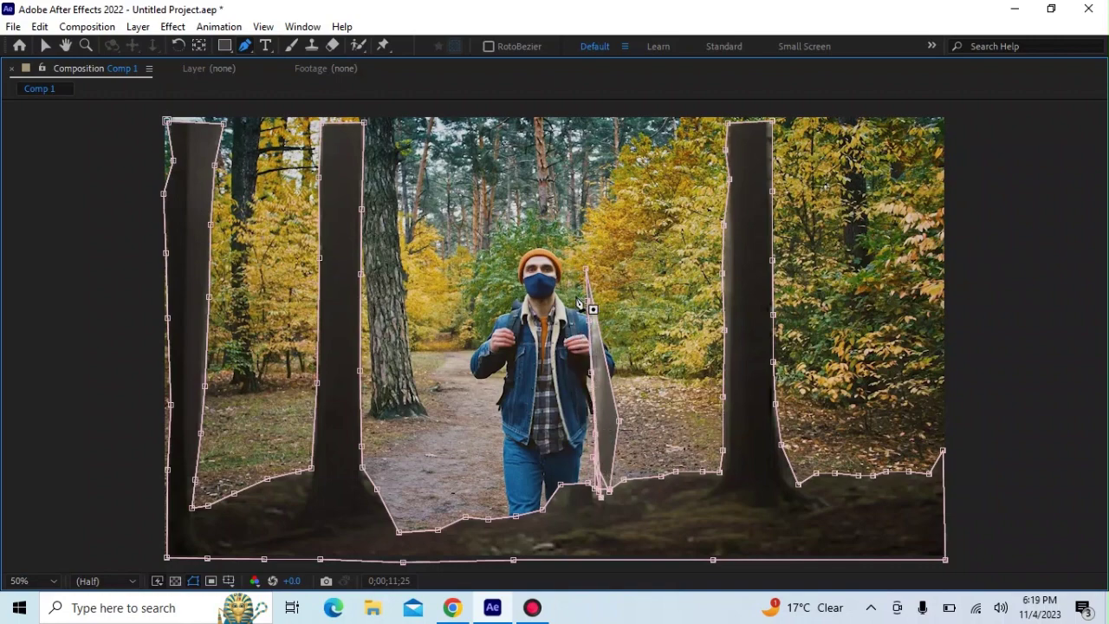
left_click_drag(586, 269, 588, 300)
left_click_drag(618, 421, 636, 484)
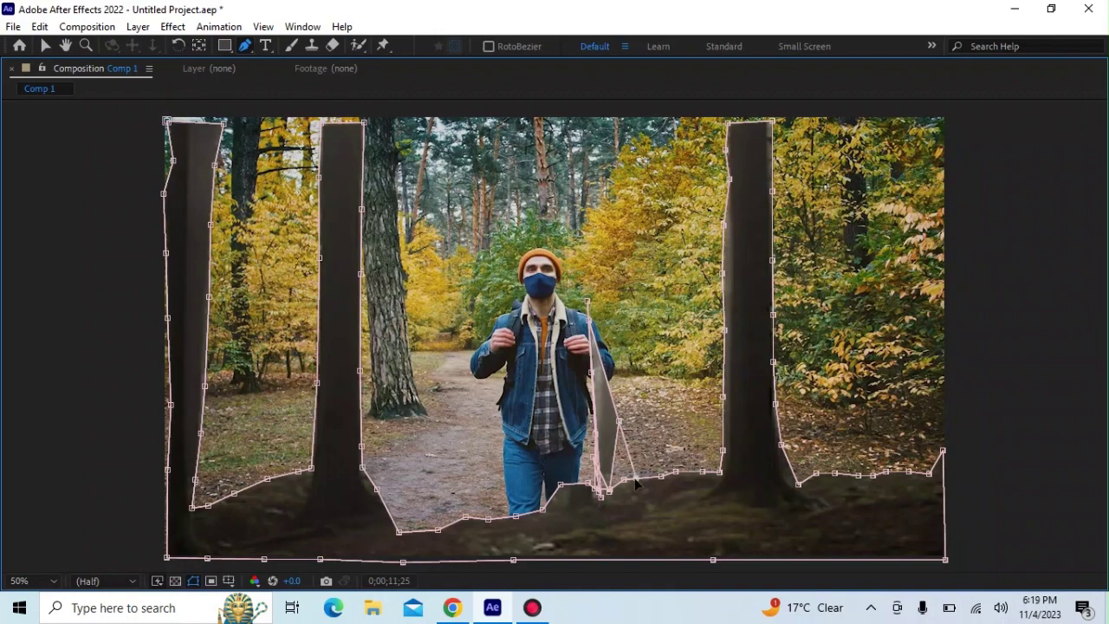
left_click_drag(587, 300, 589, 319)
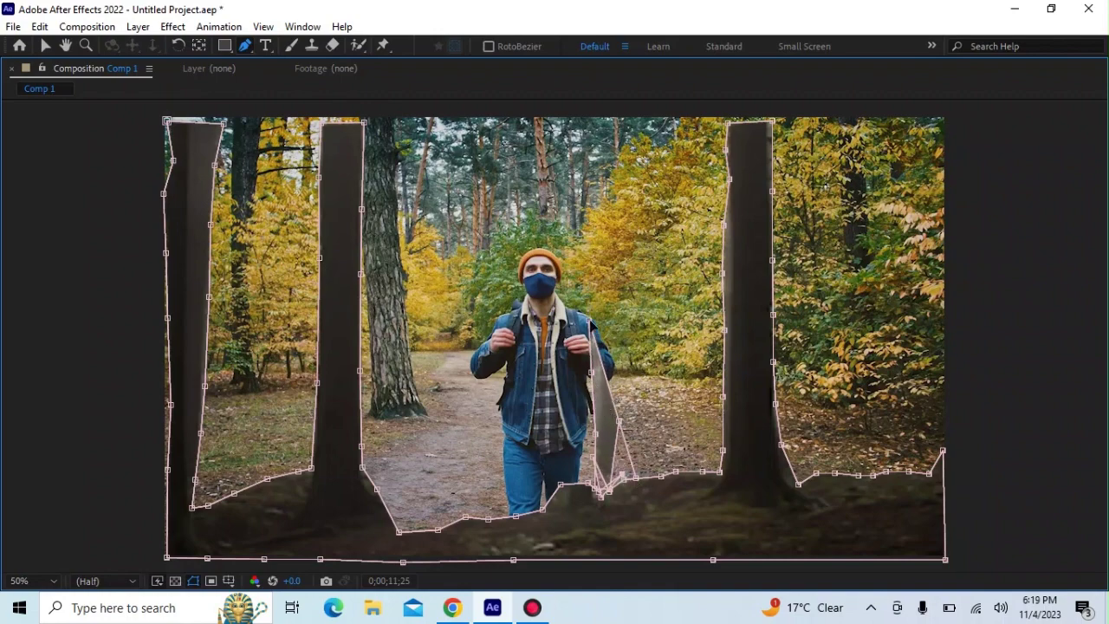
left_click_drag(590, 322, 590, 373)
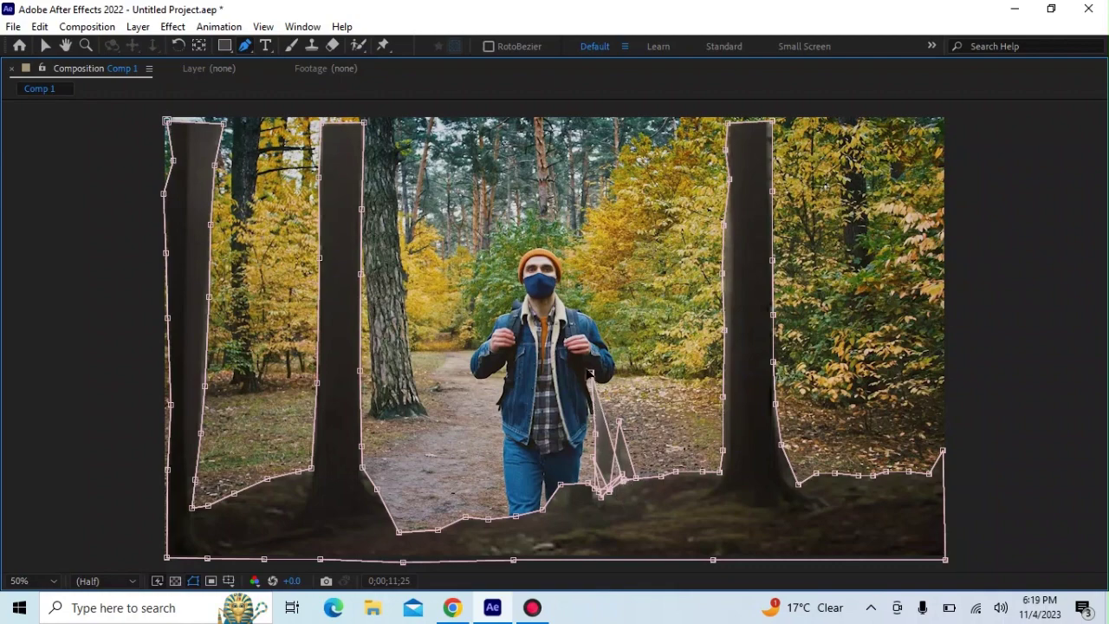
mouse_move(590, 374)
left_mouse_down()
mouse_move(595, 434)
mouse_move(621, 477)
left_mouse_up()
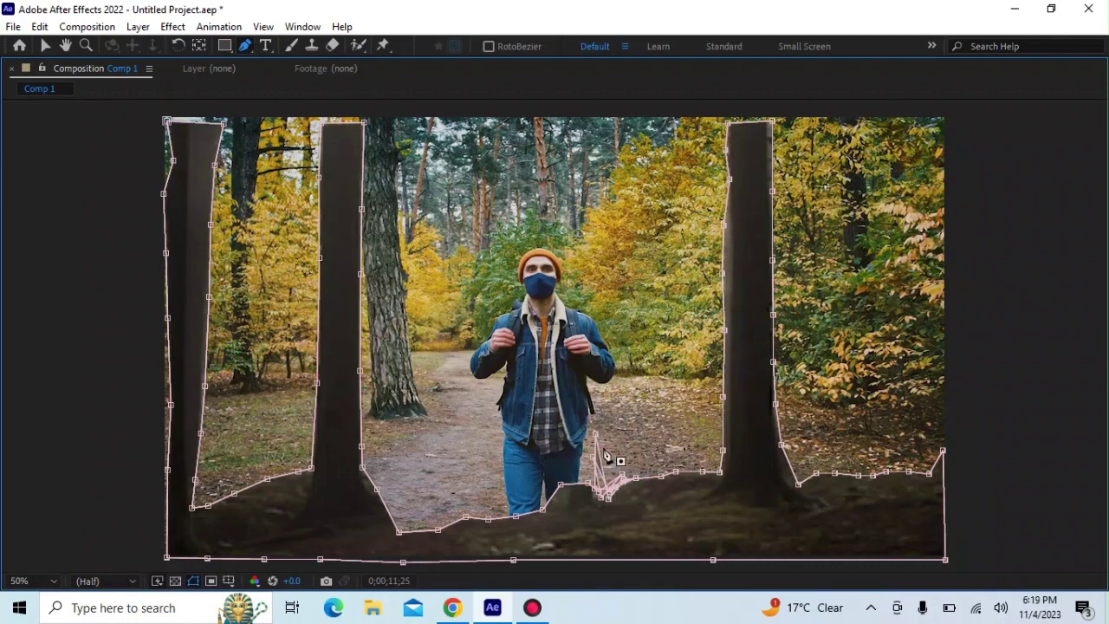
left_click_drag(595, 433, 612, 498)
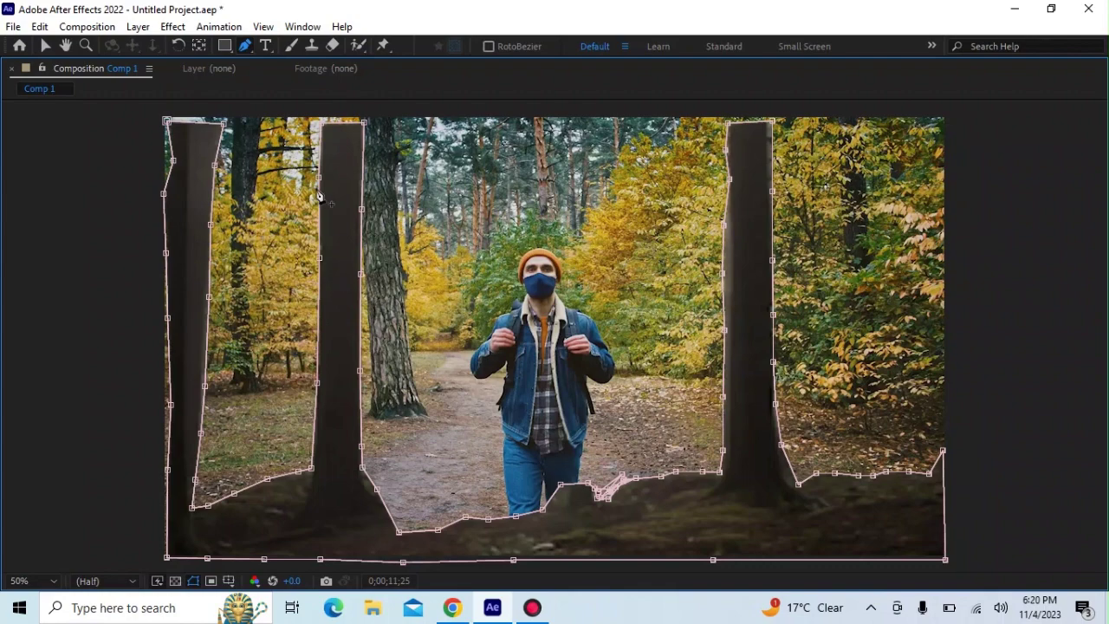
Select the masked forest-photo layer and its mask path with the Selection tool.
left_click(45, 45)
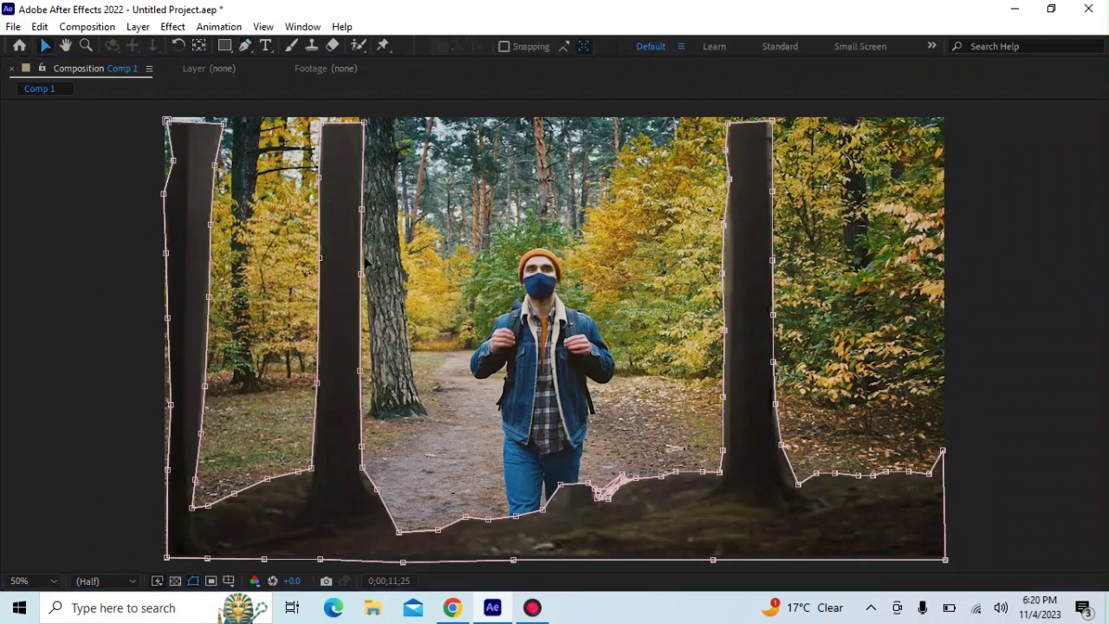
left_click(95, 254)
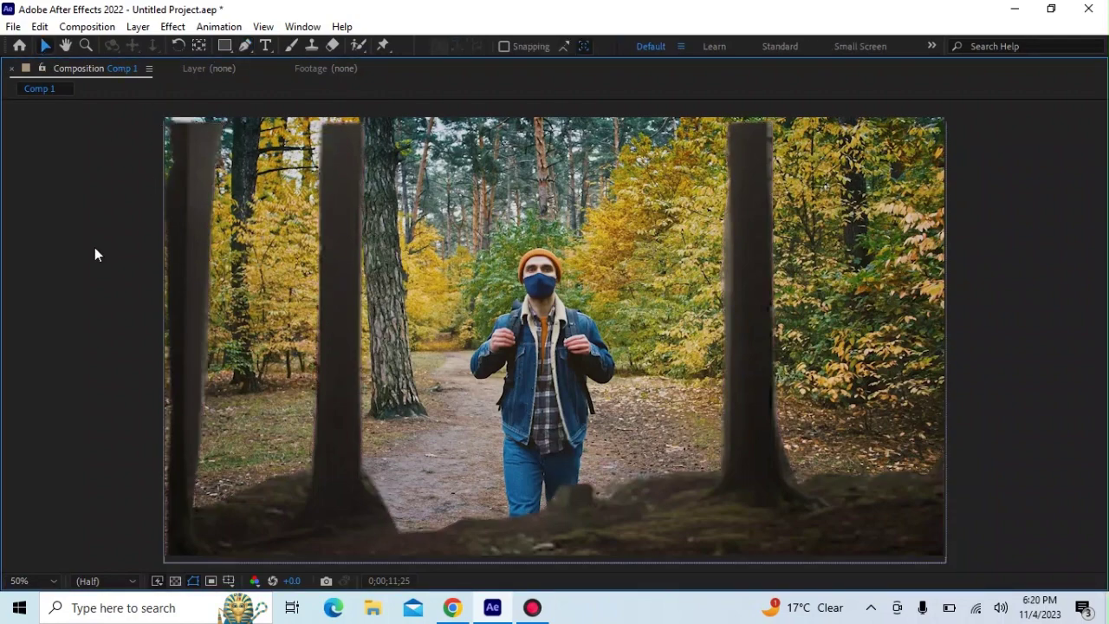
left_click(409, 271)
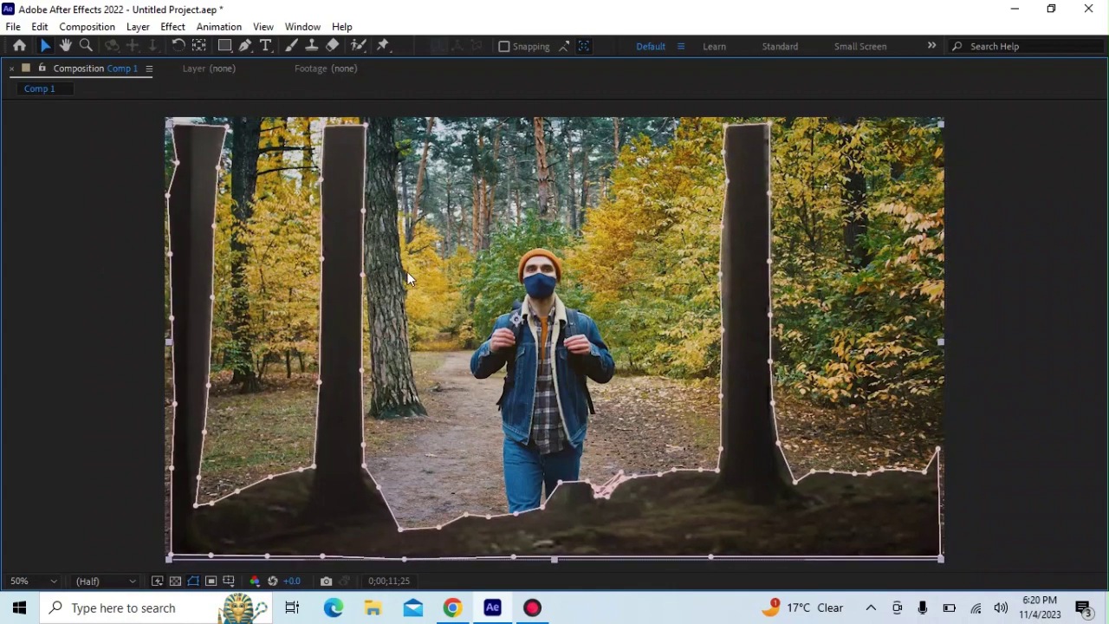
left_click(166, 321)
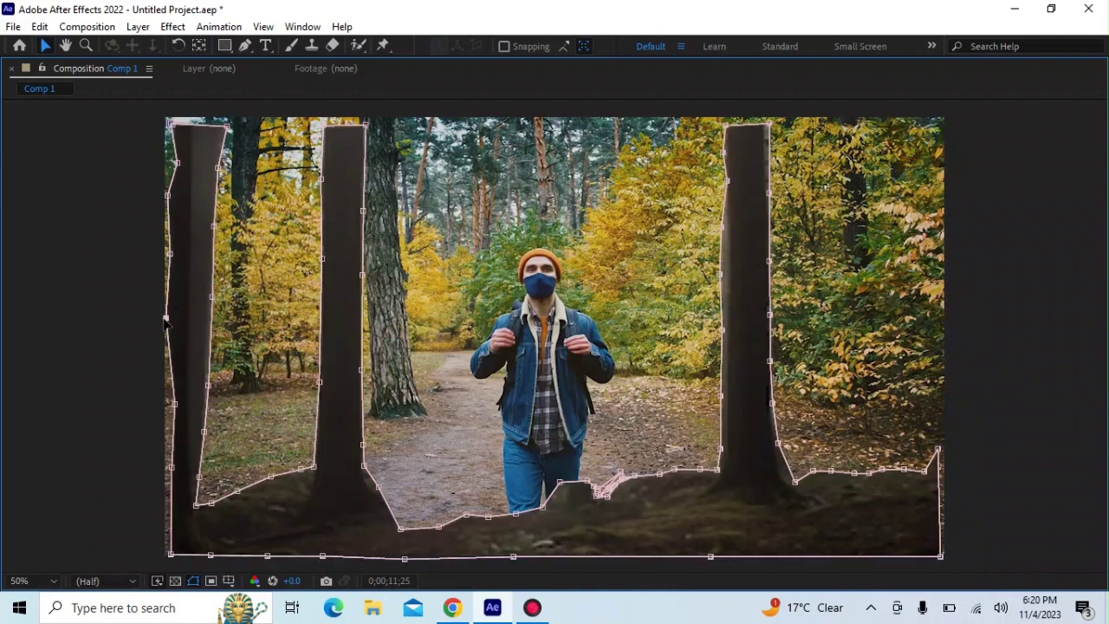
Move the left trunk's mask points out to its left edge and restore the full workspace.
left_click_drag(164, 321, 161, 319)
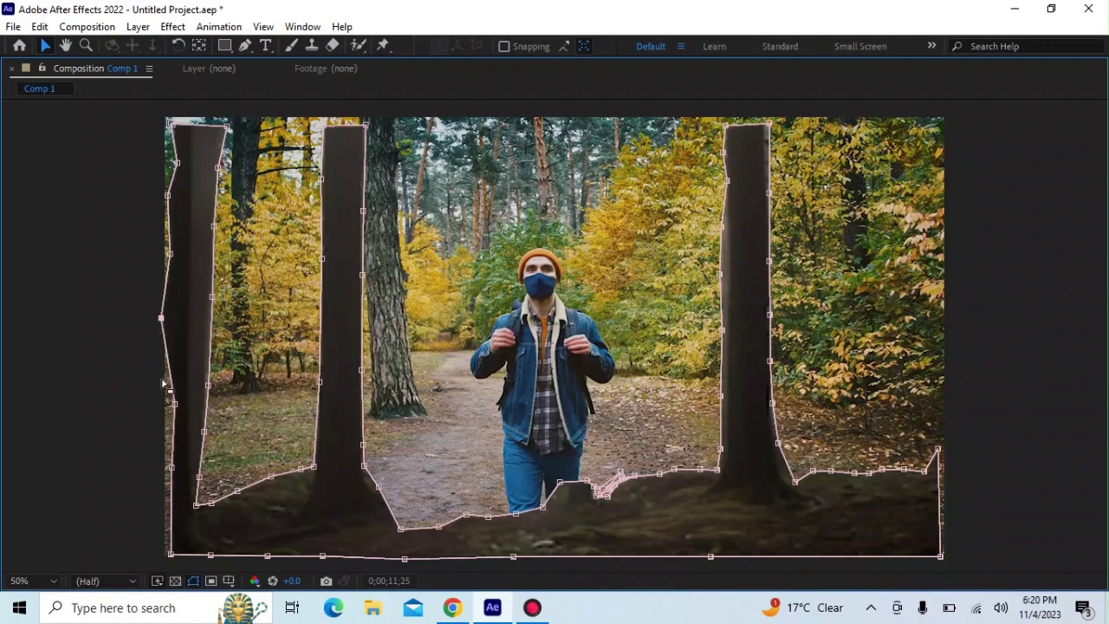
left_click_drag(175, 405, 164, 413)
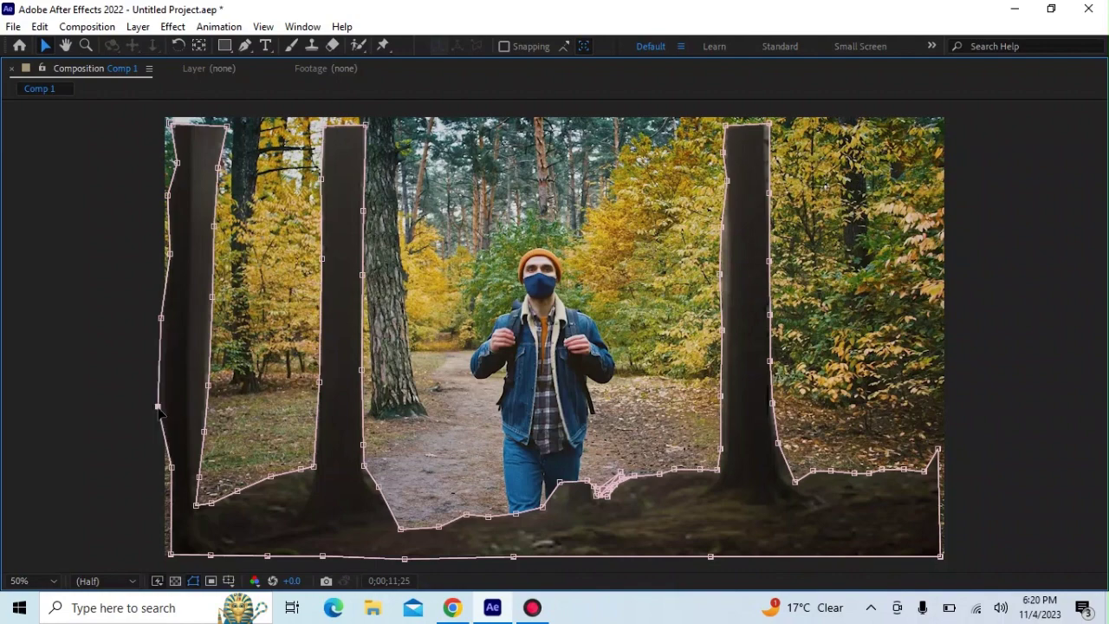
left_click_drag(172, 468, 166, 468)
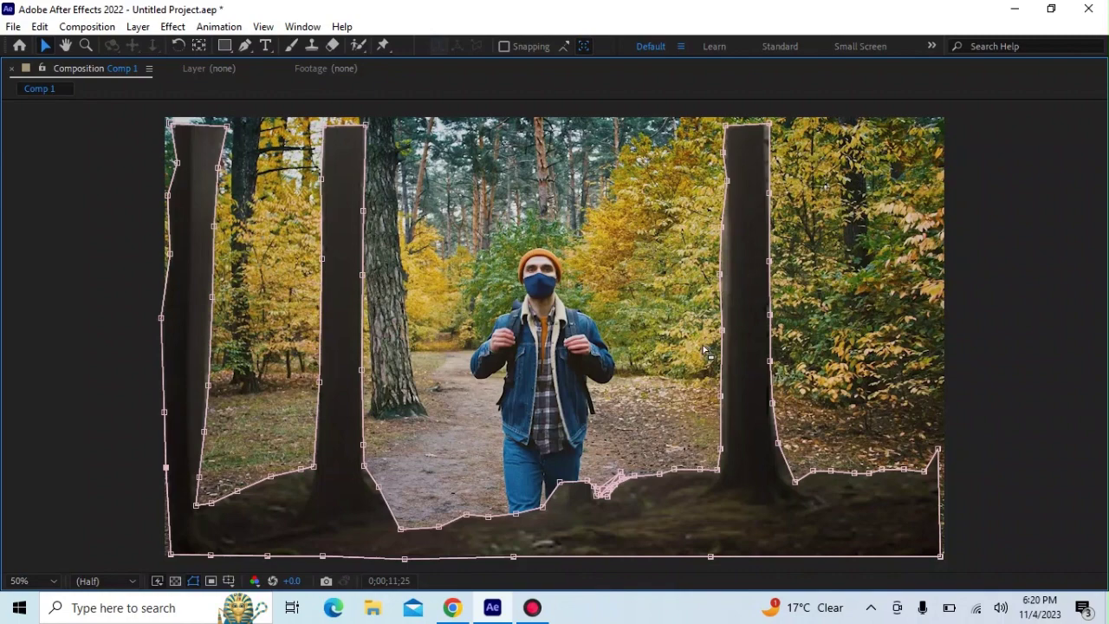
key("grave")
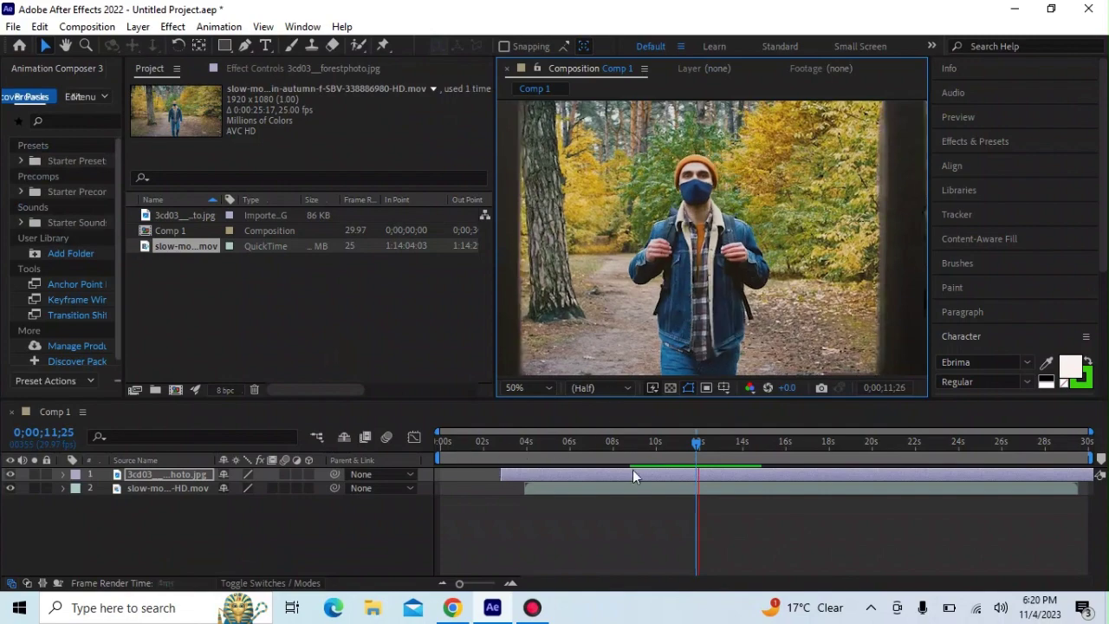
Move the playhead back to 0;00;06;20 and preview the composition, stopping around 14 seconds.
left_click_drag(696, 468, 475, 466)
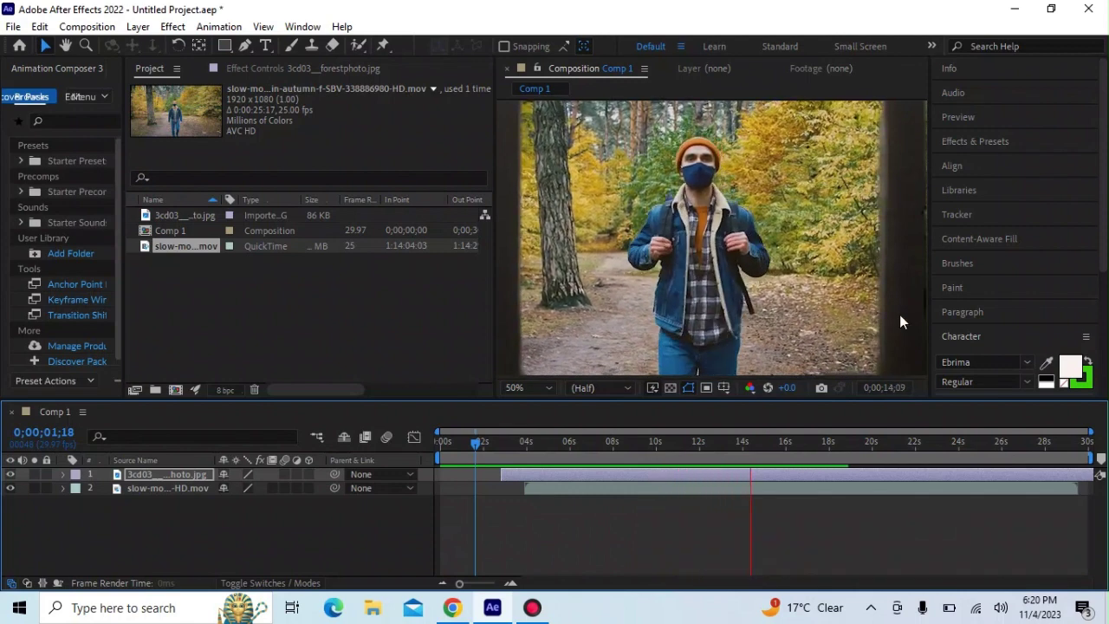
key("space")
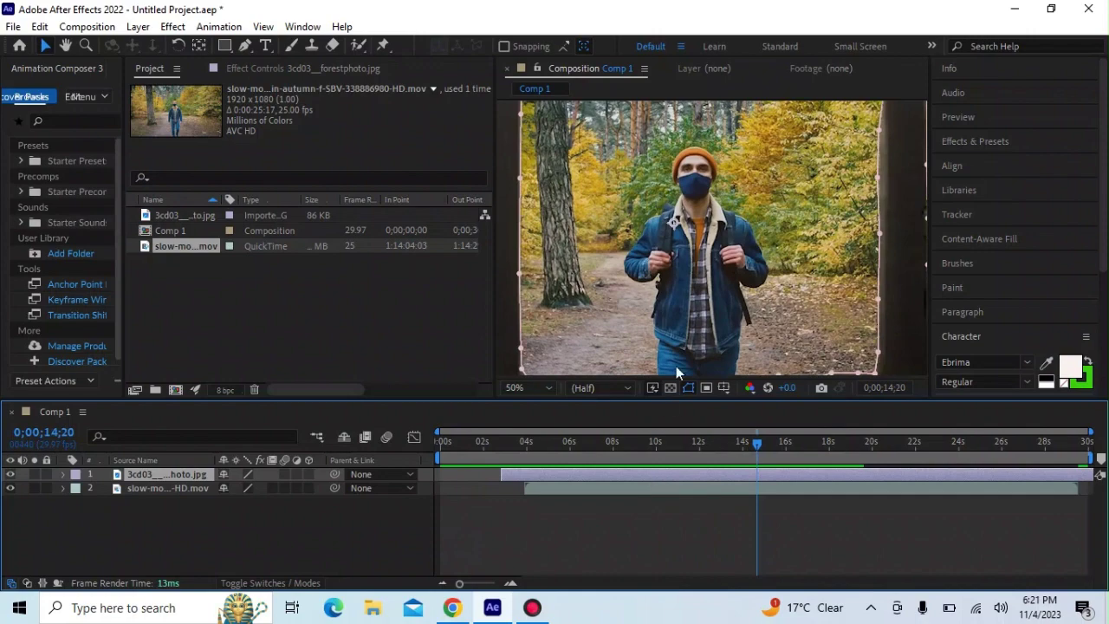
Maximize the viewer and shrink the masked photo layer three steps about its centre.
key("grave")
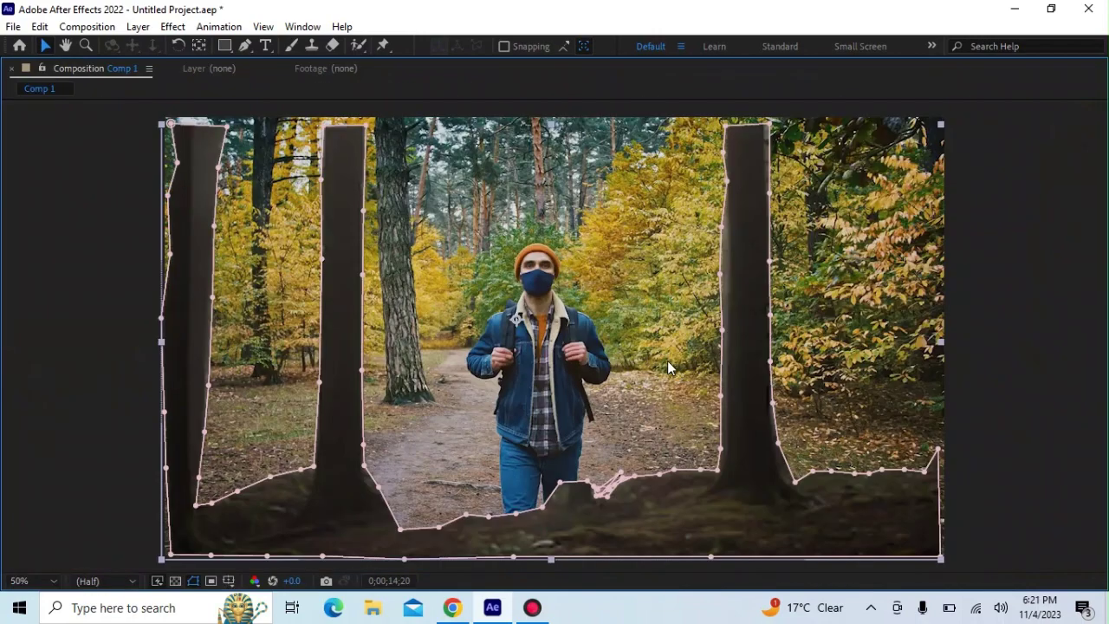
key("alt+KP_Subtract")
key("alt+KP_Subtract")
key("alt+KP_Subtract")
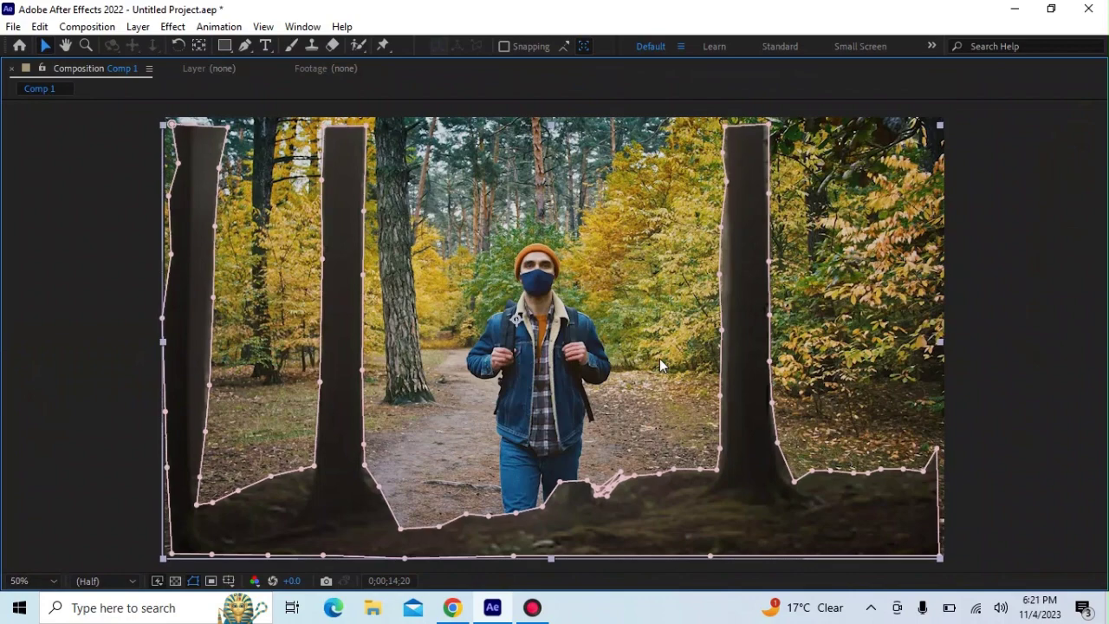
key("alt+KP_Subtract")
key("alt+KP_Subtract")
key("alt+KP_Subtract")
key("alt+KP_Subtract")
key("alt+KP_Subtract")
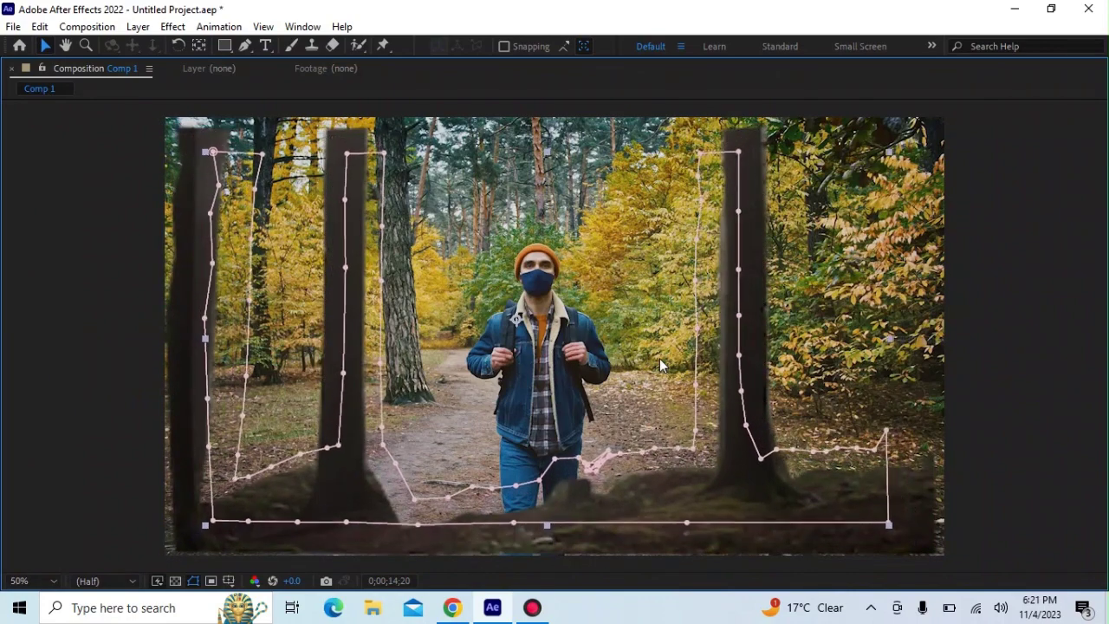
key("alt+KP_Subtract")
key("alt+KP_Subtract")
key("alt+KP_Subtract")
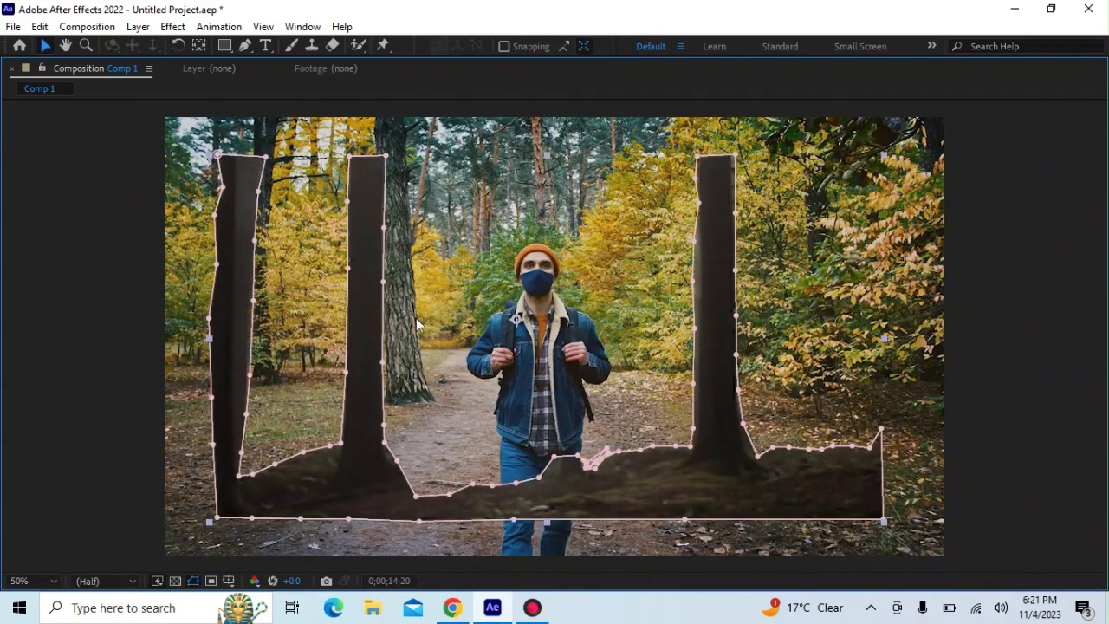
left_click(489, 491)
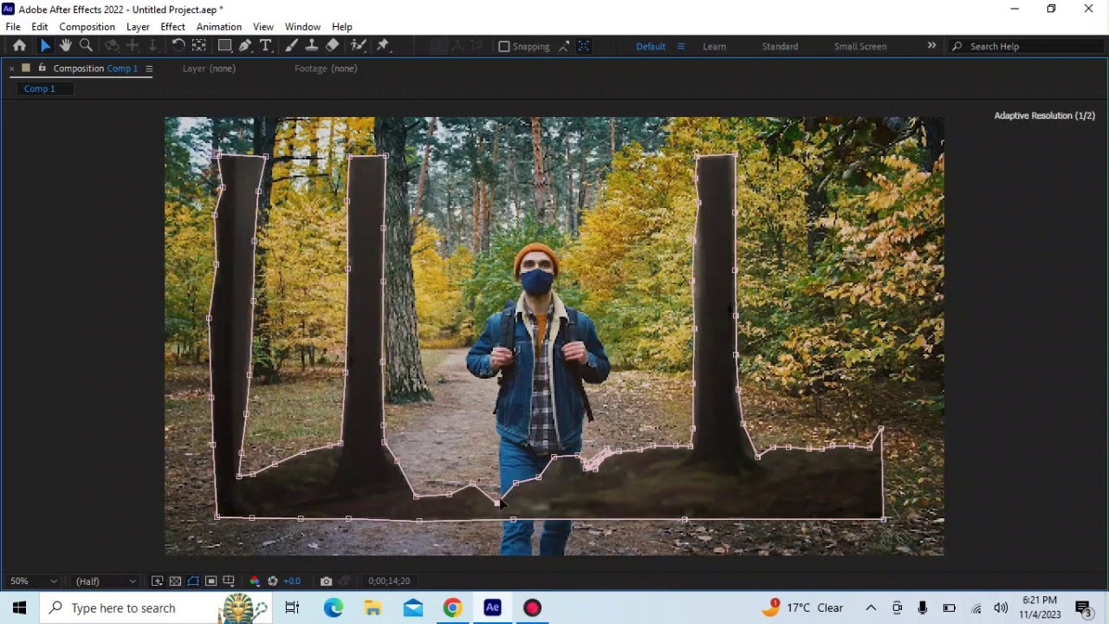
left_click(65, 45)
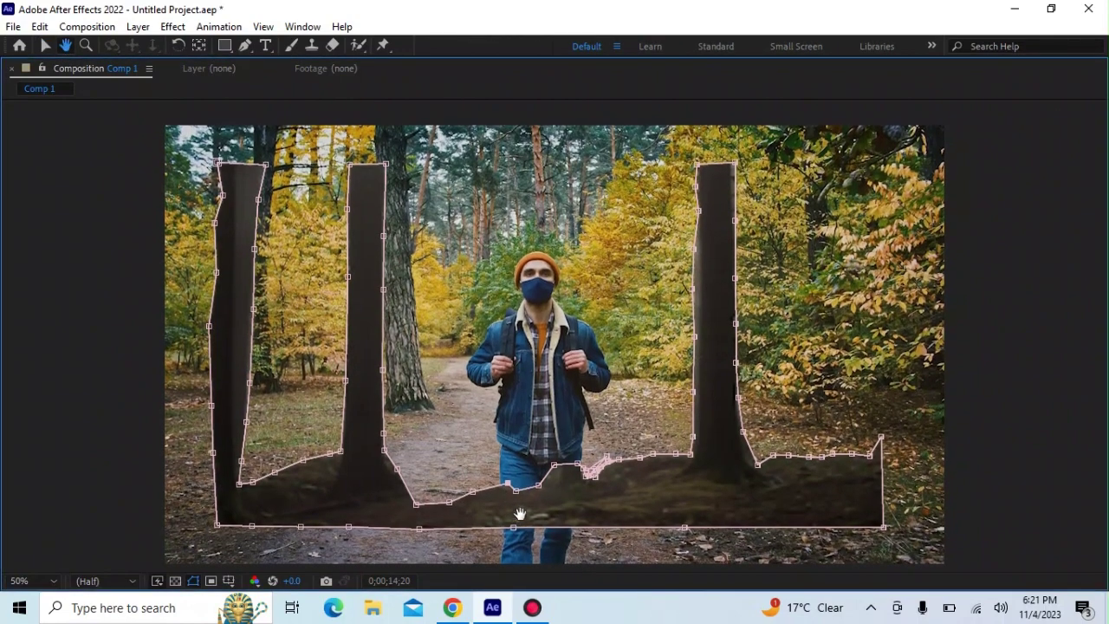
mouse_move(520, 506)
left_mouse_down()
mouse_move(528, 514)
mouse_move(533, 501)
left_mouse_up()
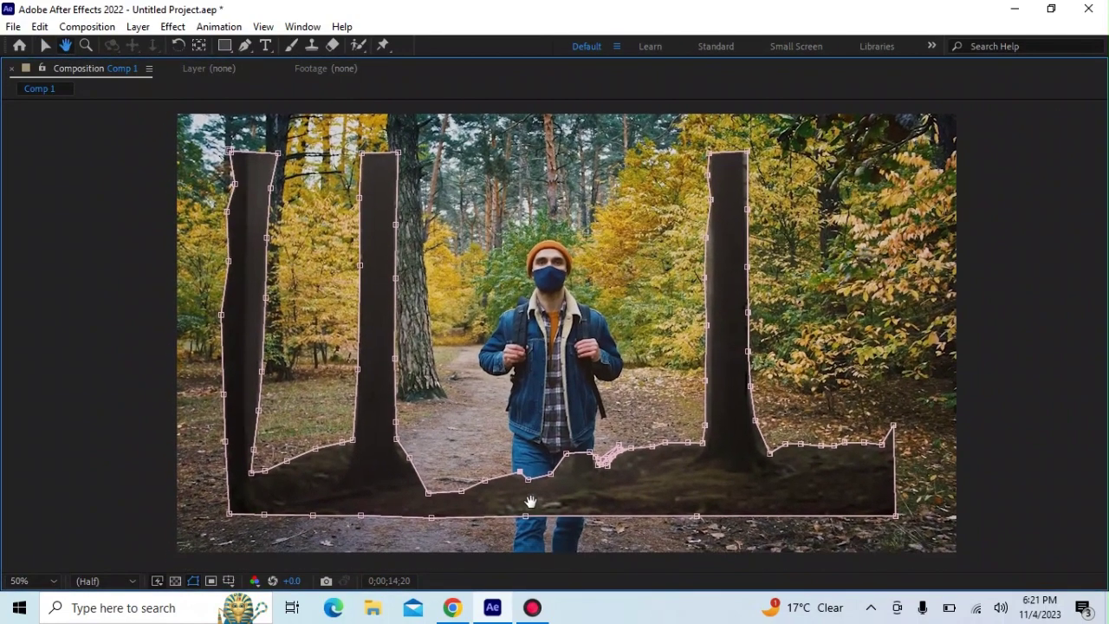
left_click(45, 45)
left_click(588, 486)
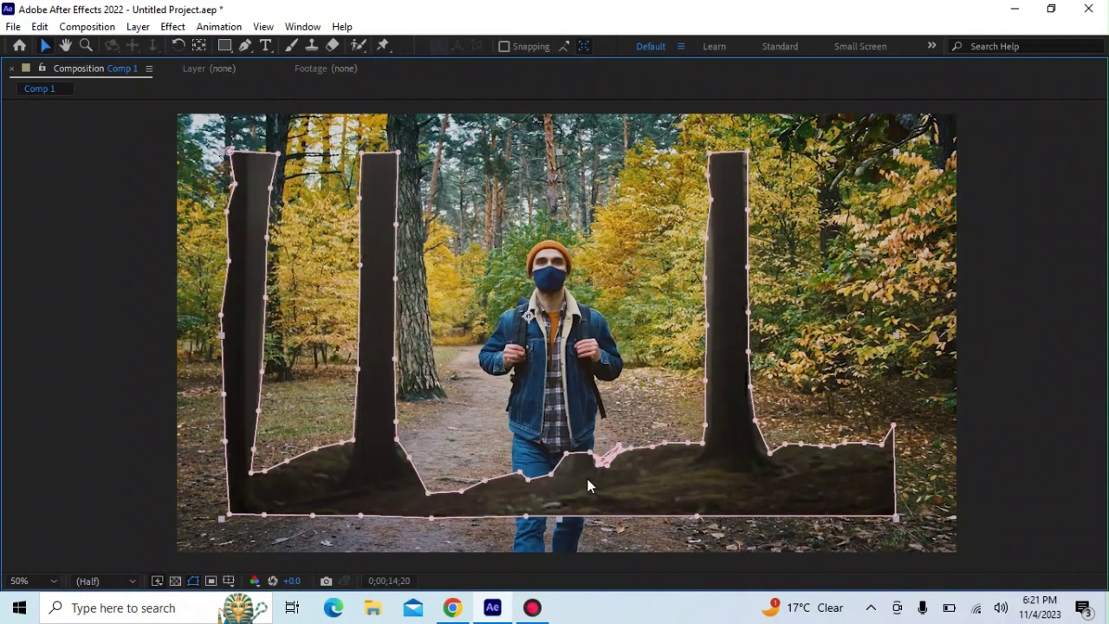
Nudge the masked photo layer down, shrink it once more, and restore the normal workspace.
key("Down")
key("Down")
key("Down")
key("Down")
key("Down")
key("Down")
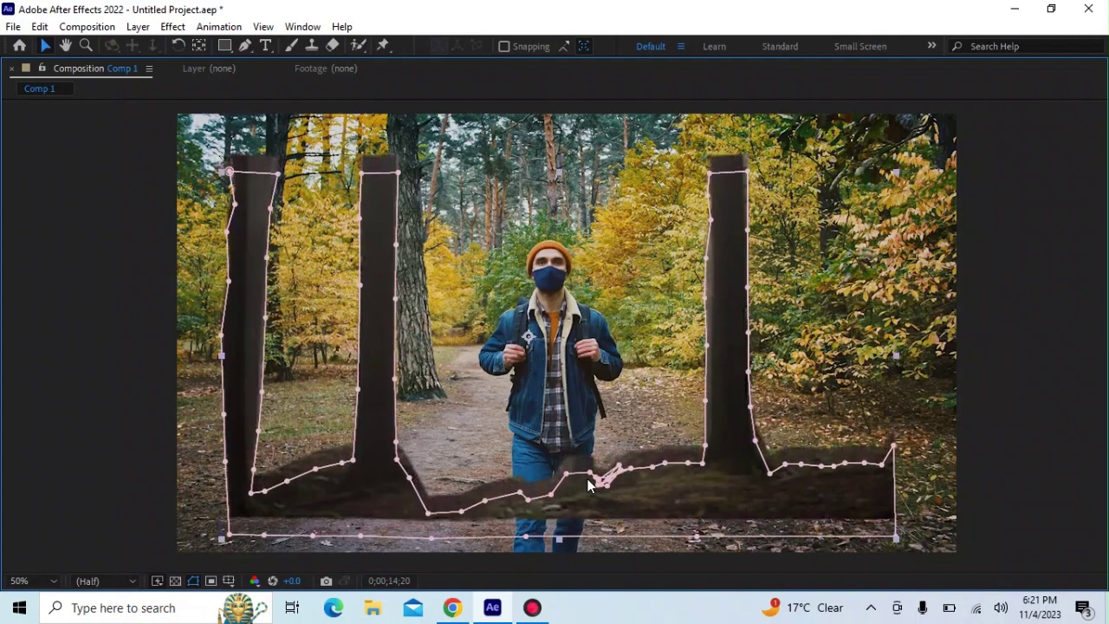
key("Down")
key("Down")
key("Down")
key("Down")
key("Down")
key("Down")
key("Down")
key("Down")
key("Down")
key("Down")
key("Down")
key("Down")
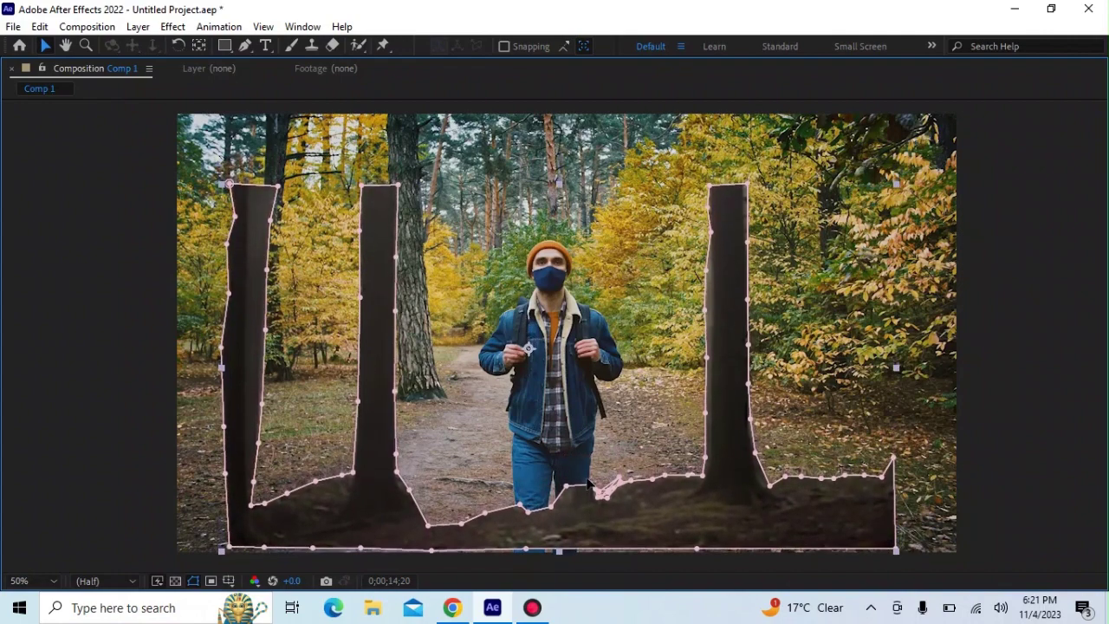
key("Down")
key("Down")
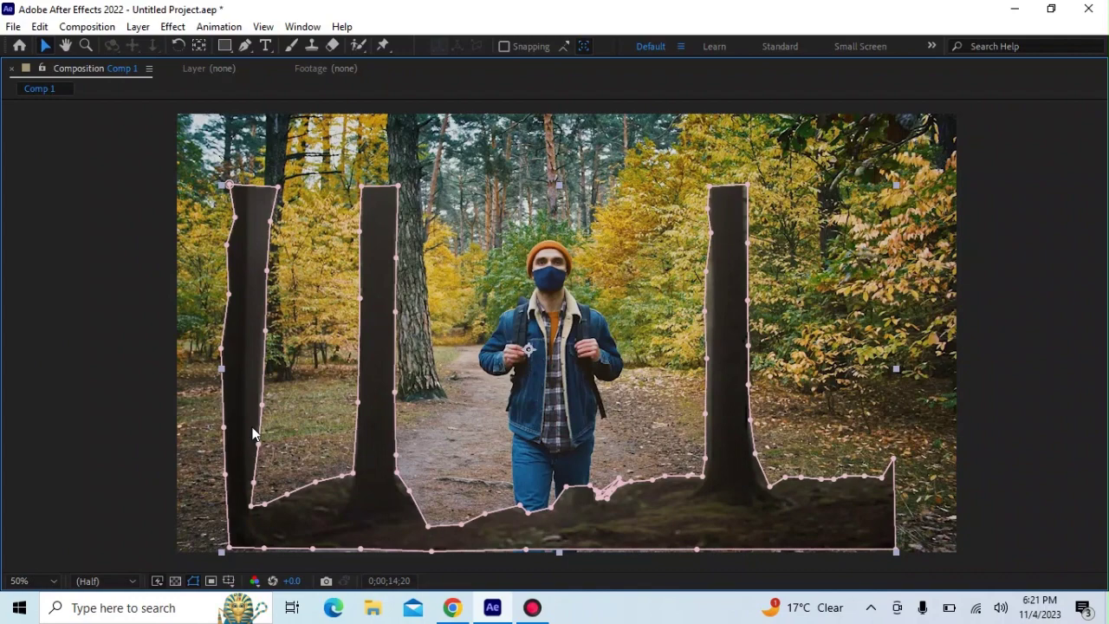
key("alt+KP_Subtract")
key("alt+KP_Subtract")
key("alt+KP_Subtract")
key("alt+KP_Subtract")
key("alt+KP_Subtract")
key("alt+KP_Subtract")
key("alt+KP_Subtract")
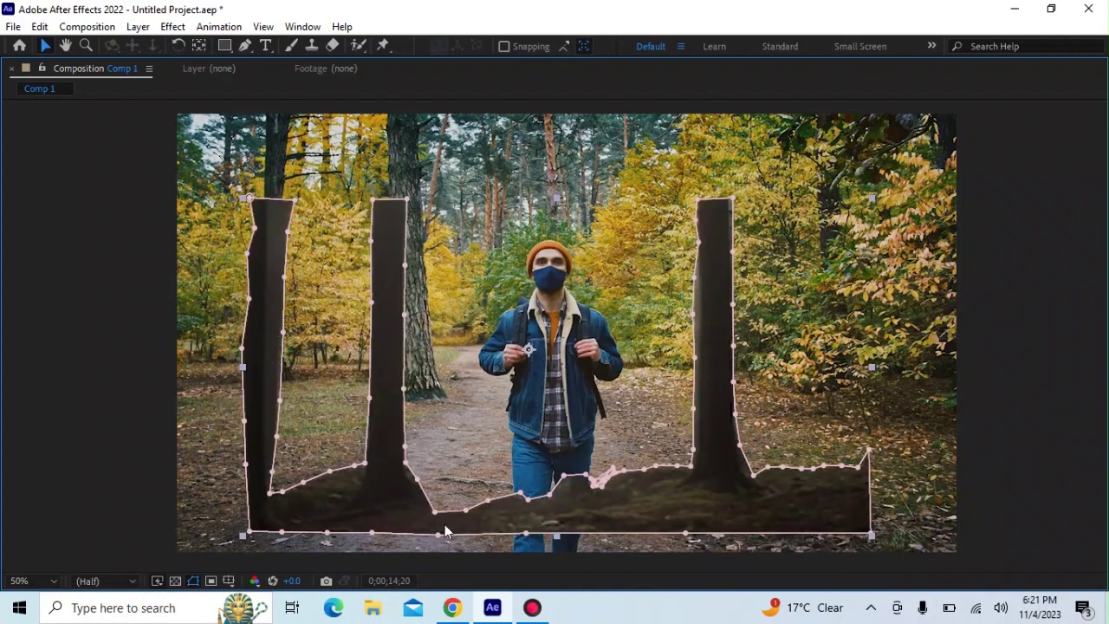
key("shift+Down")
key("shift+Down")
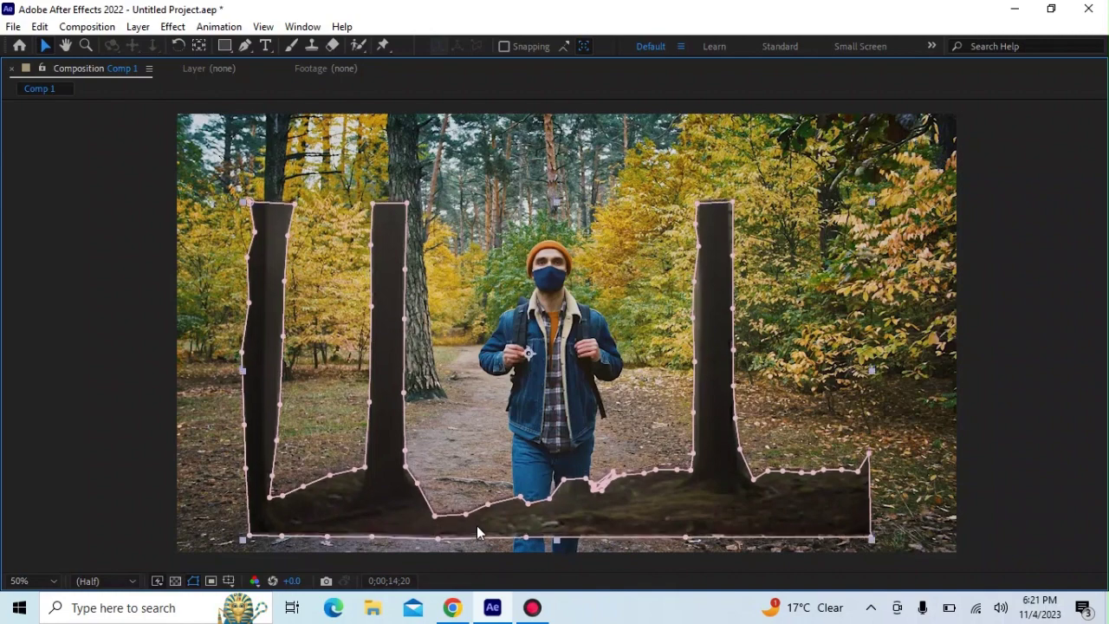
key("shift+Down")
key("shift+Down")
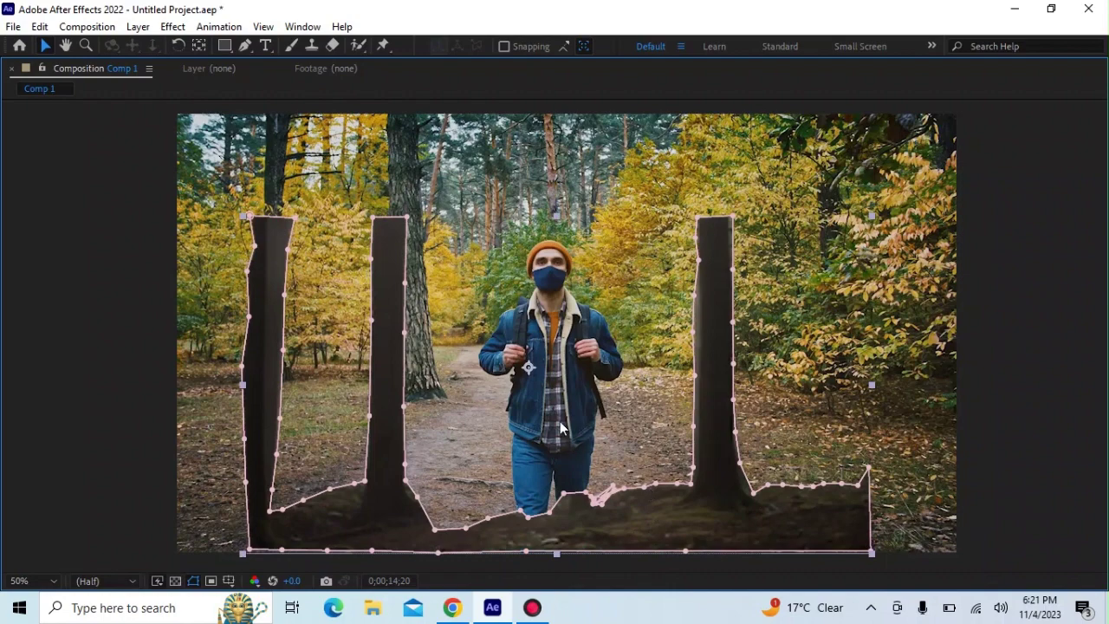
key("grave")
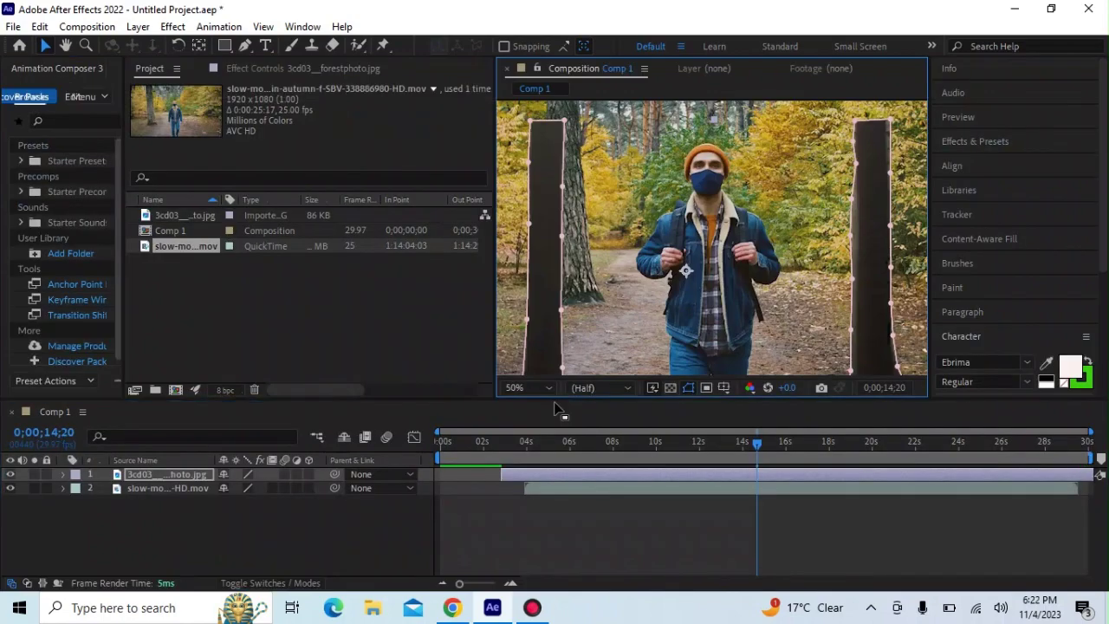
Move the playhead back to about 0;00;02;05, play a preview, then stop it.
left_click_drag(759, 441, 555, 441)
left_click_drag(536, 488, 488, 475)
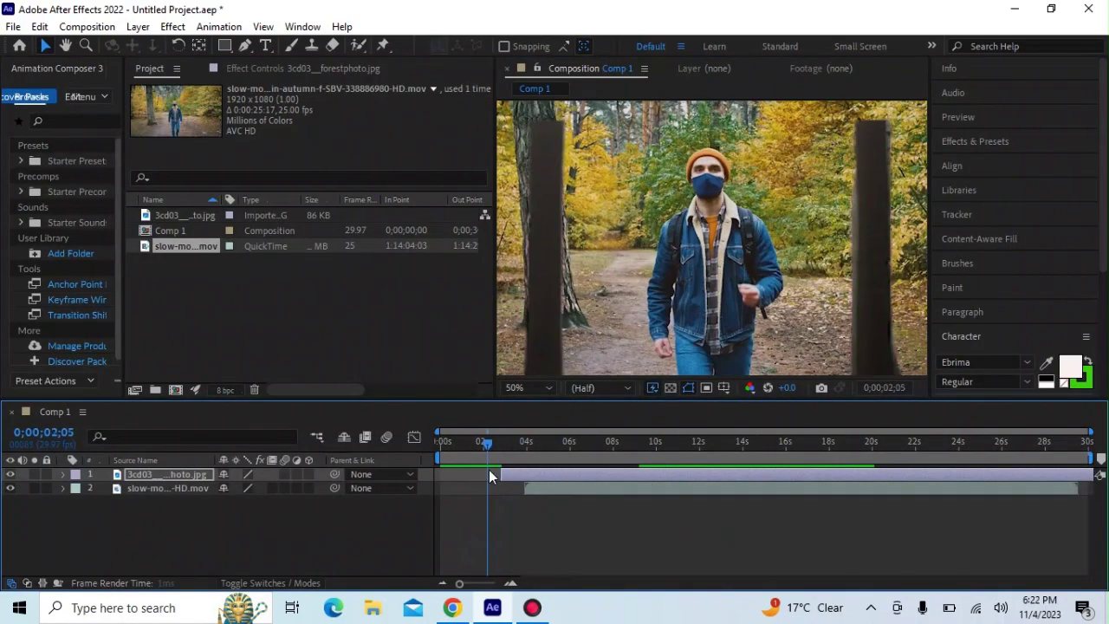
key("space")
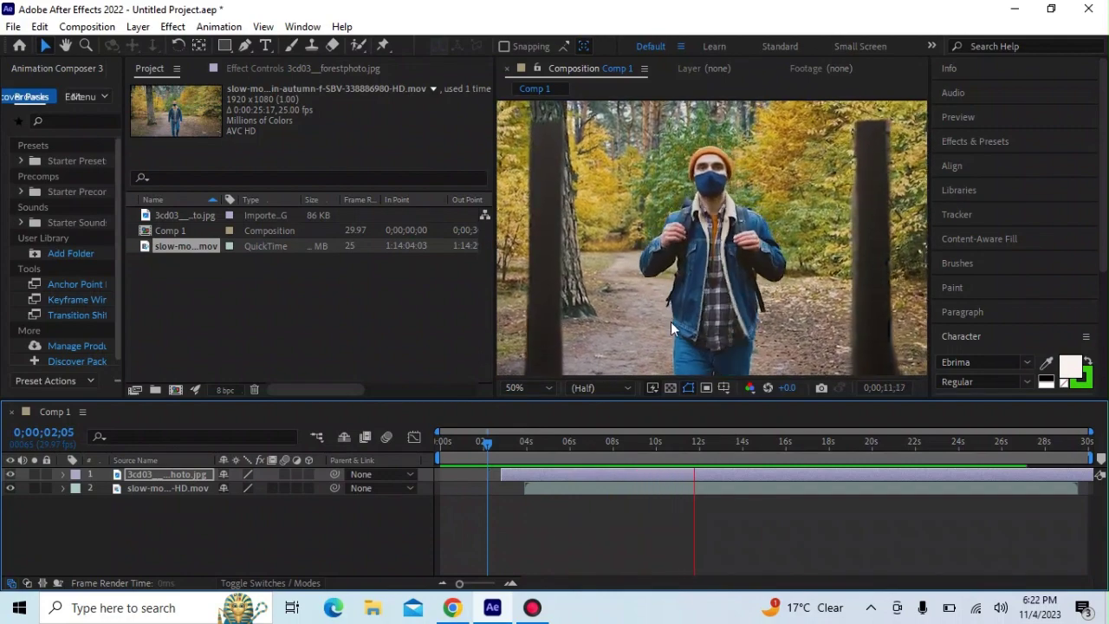
left_click(668, 317)
key("space")
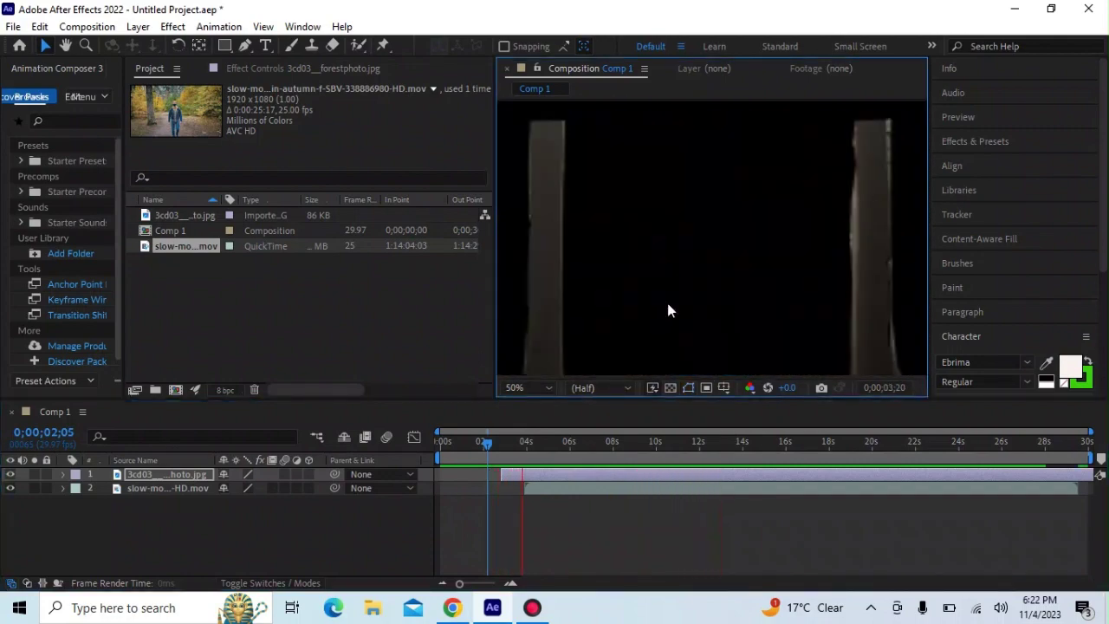
key("space")
Open the forest-photo layer in its Layer view and select its whole mask path.
double_click(614, 474)
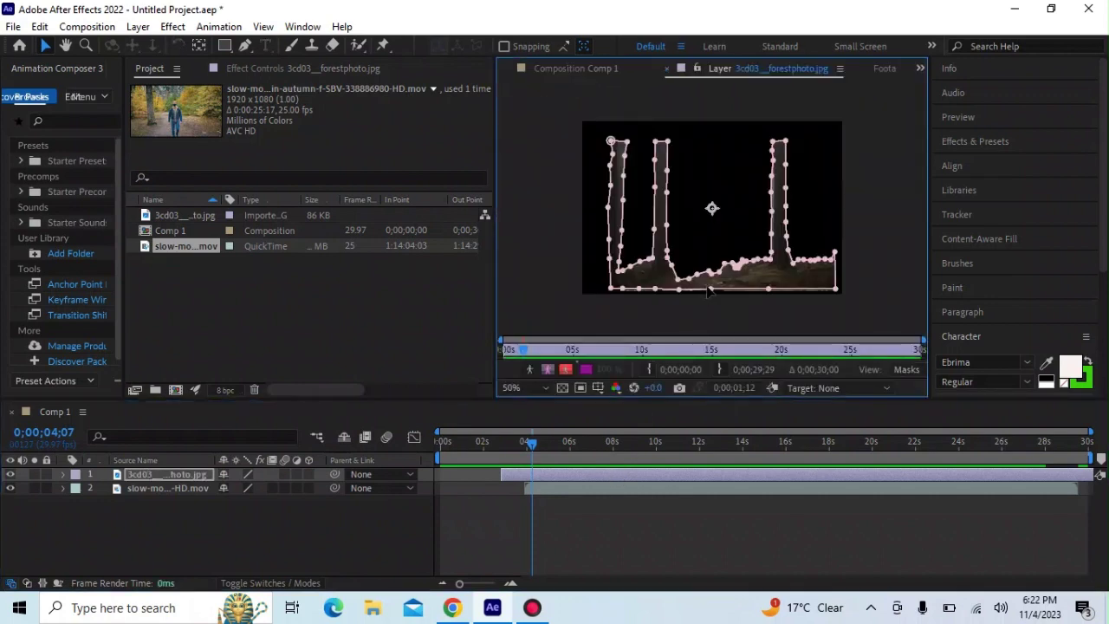
left_click(712, 276)
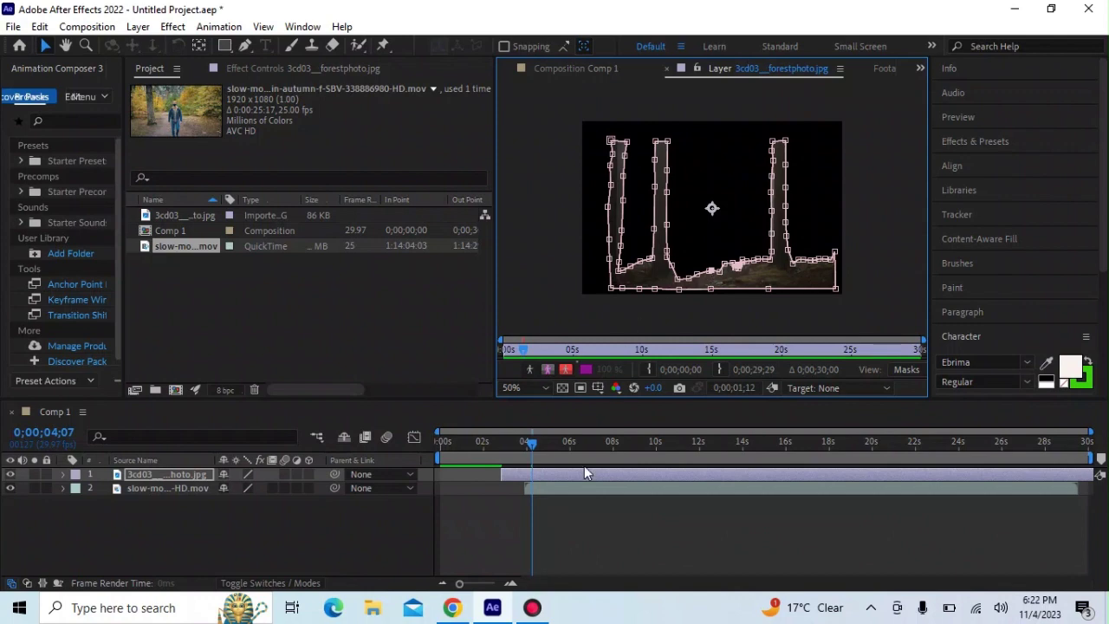
key("grave")
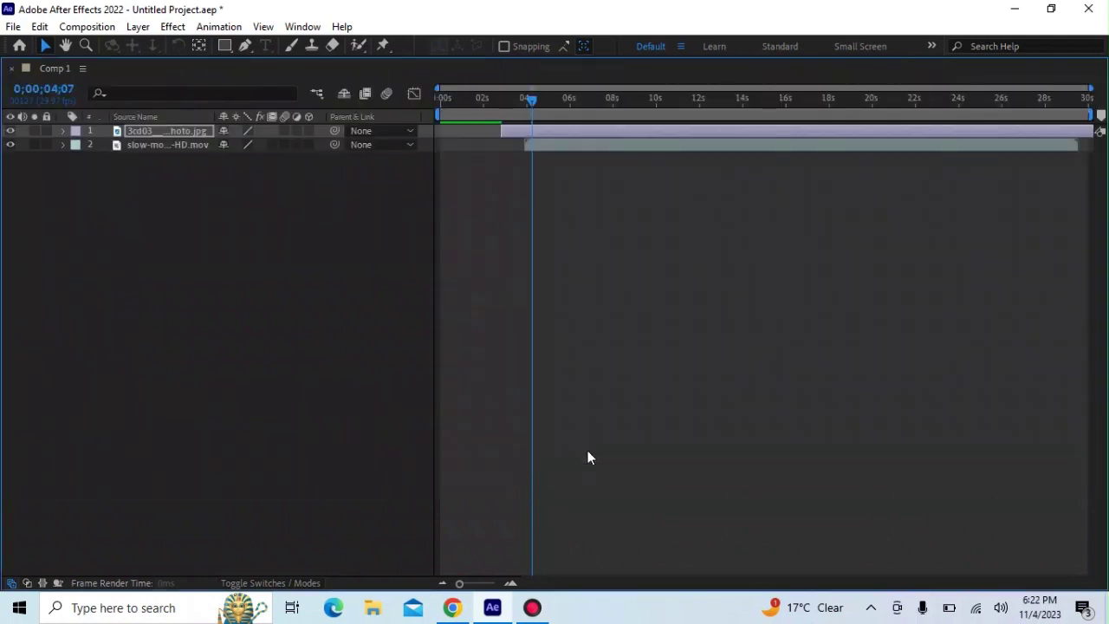
key("grave")
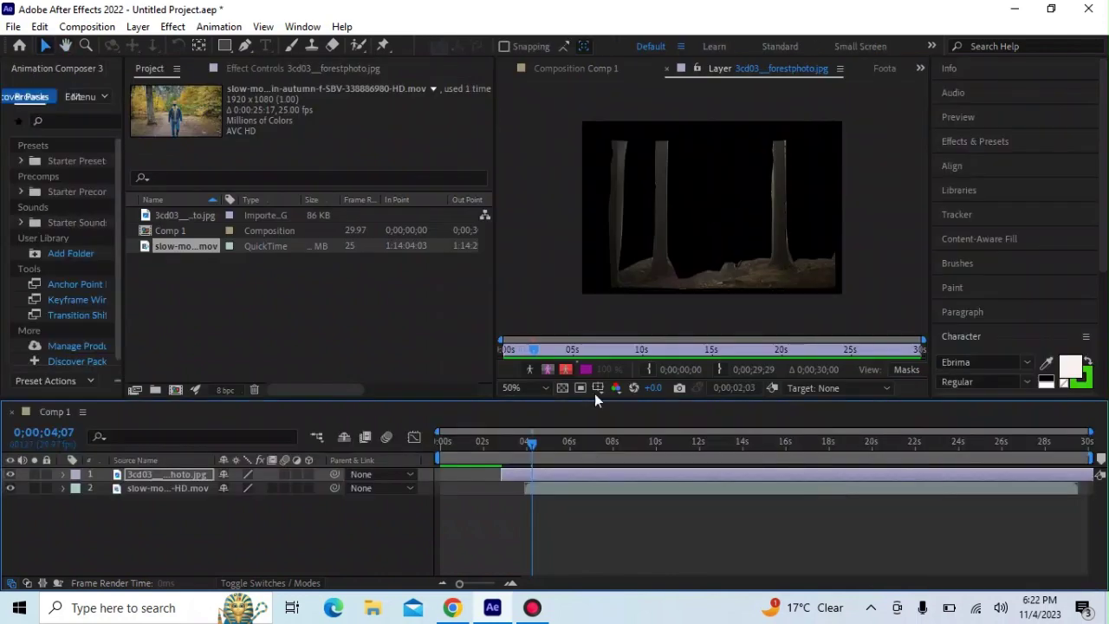
left_click(600, 297)
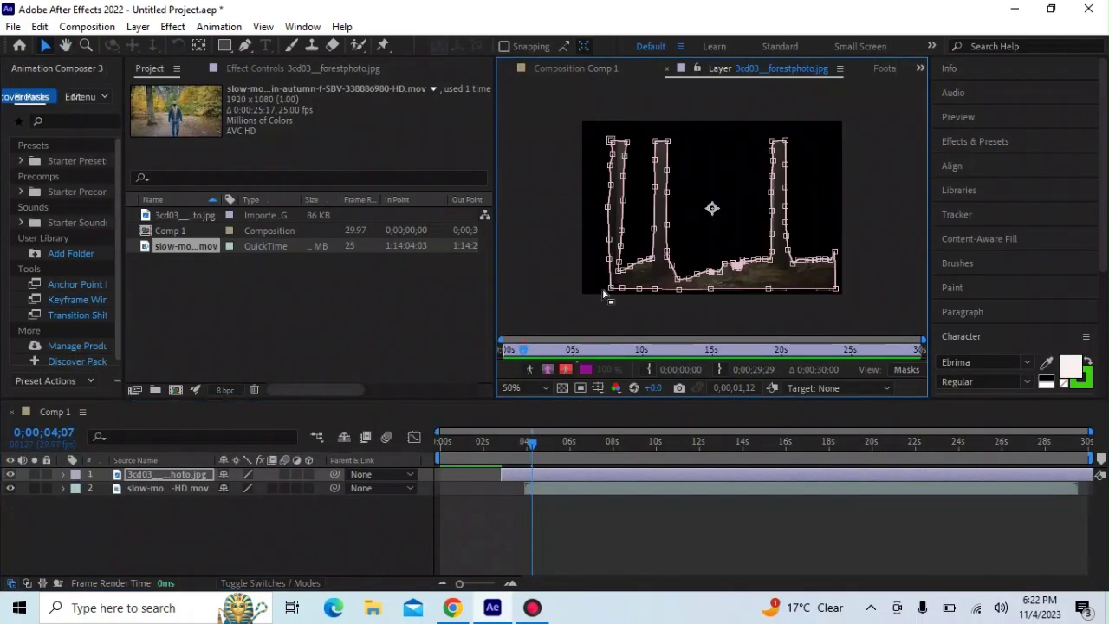
Toggle the maximized timeline and project panels, select the forest photo, and bring up the recorder.
left_click(556, 473)
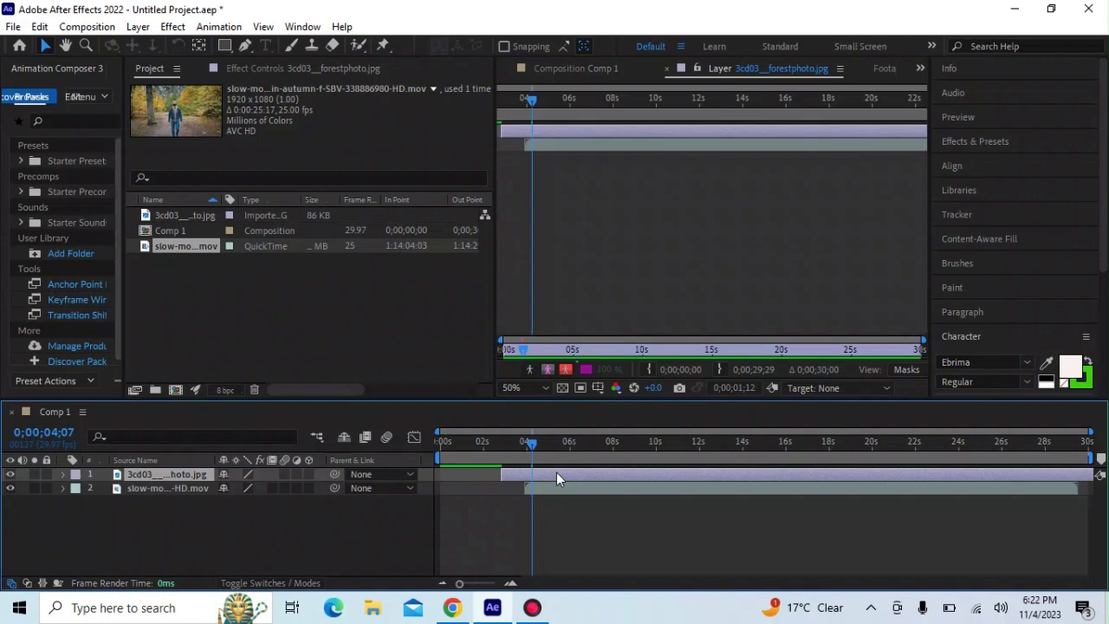
key("grave")
key("grave")
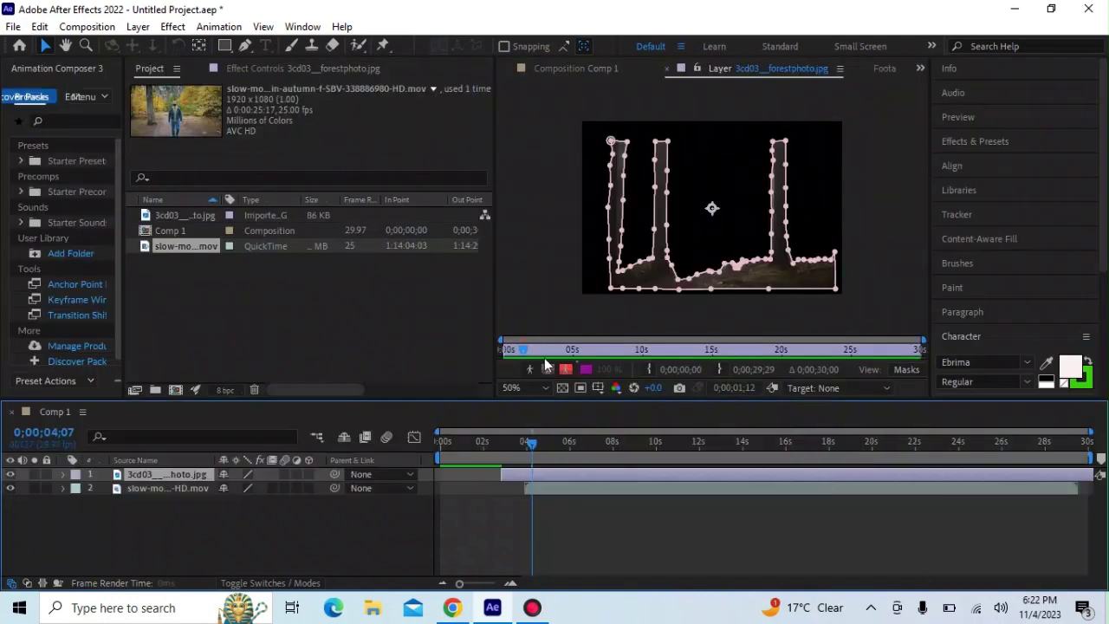
left_click(391, 282)
left_click(241, 216)
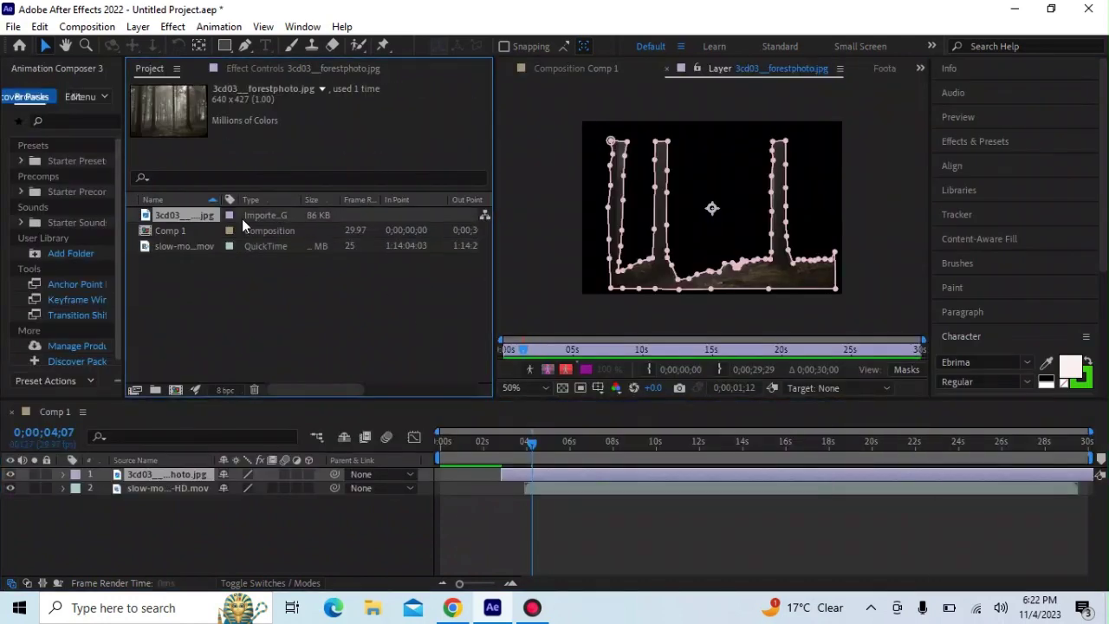
key("grave")
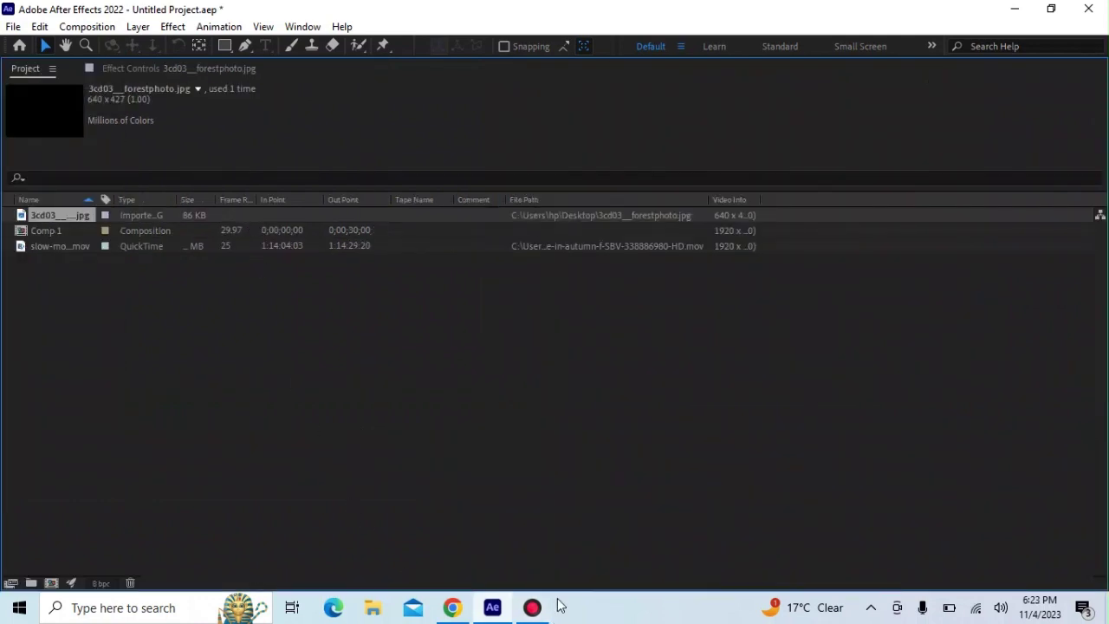
left_click(532, 608)
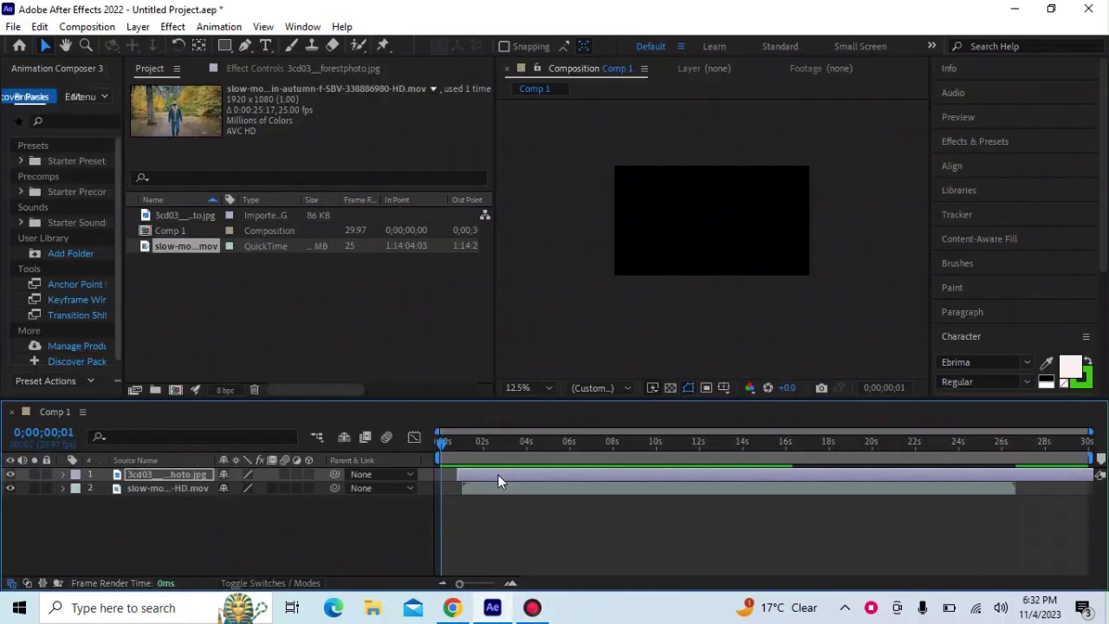
Play a brief preview, stopping just past four seconds, and return the playhead to the start.
key("space")
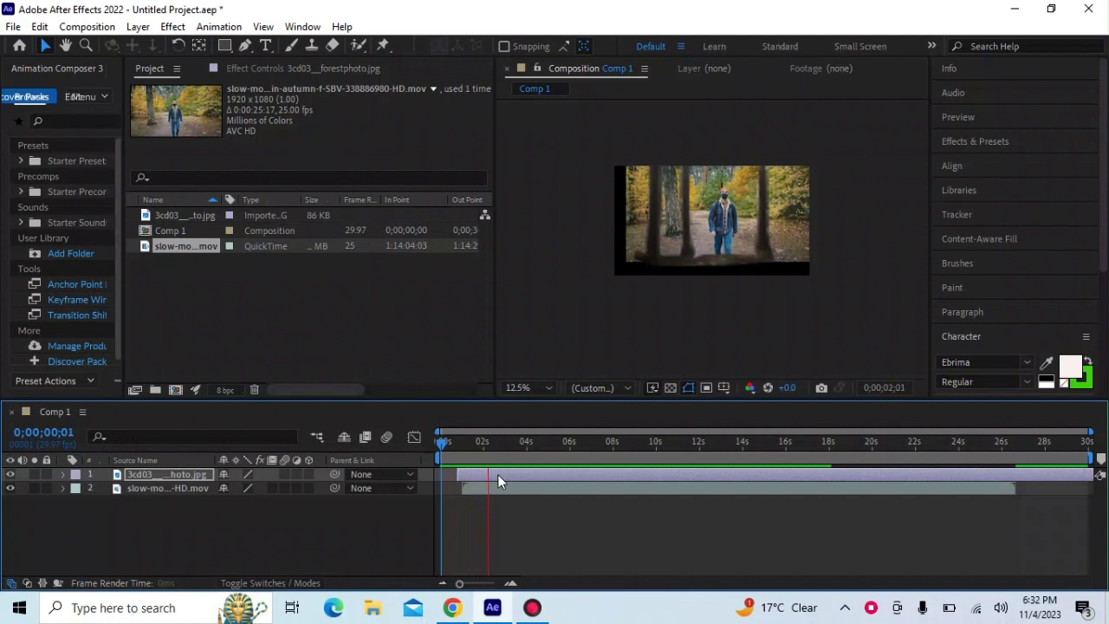
left_click(531, 459)
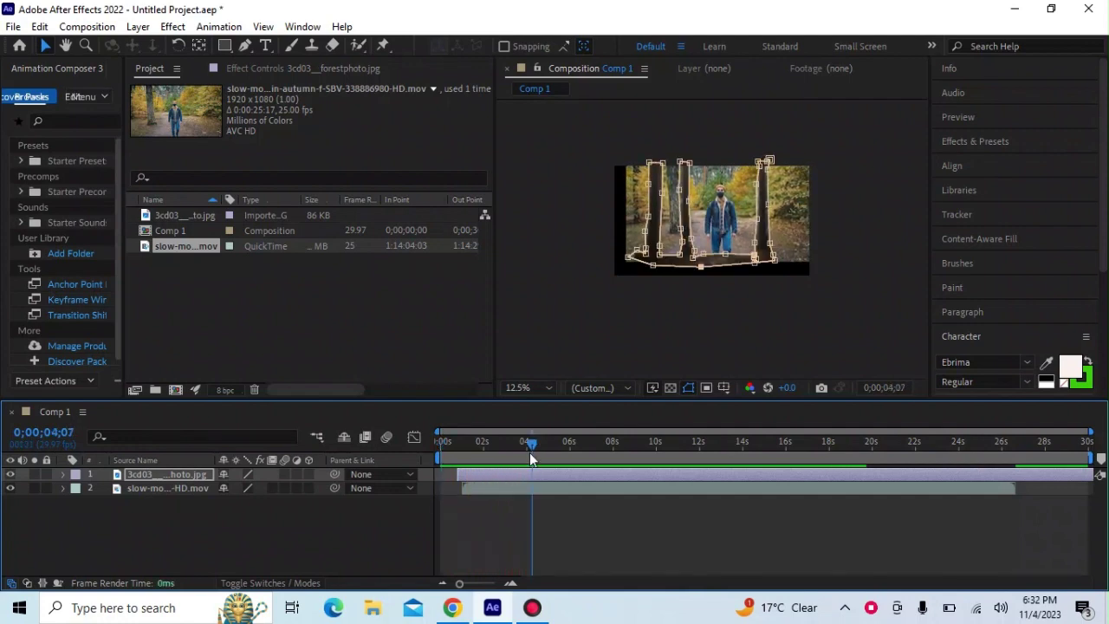
left_click_drag(531, 459, 445, 459)
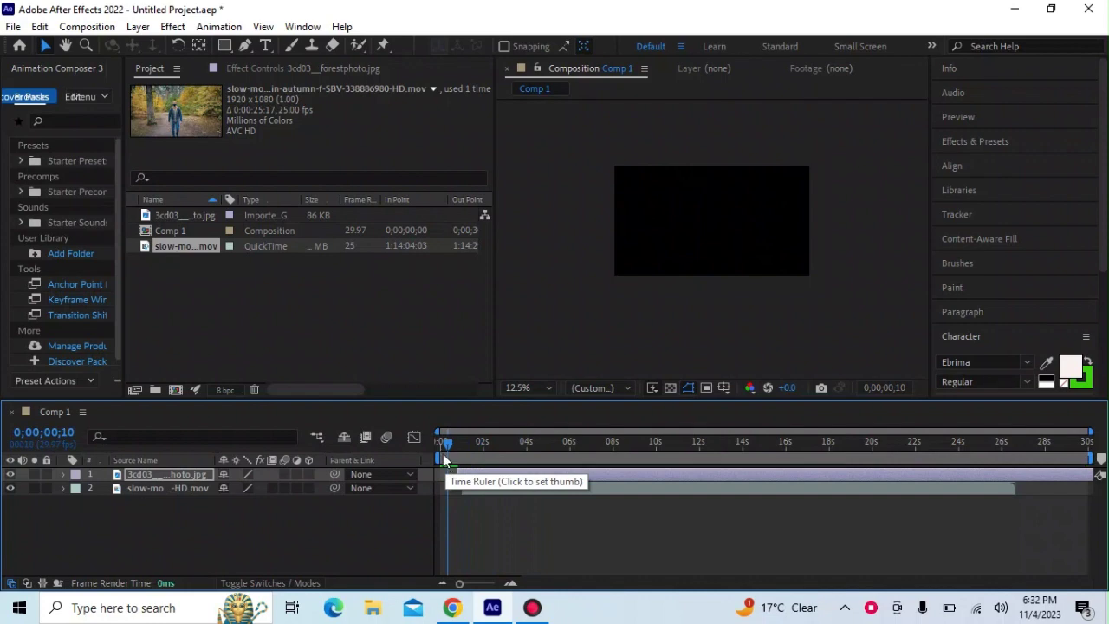
Preview Comp 1 from the beginning, replaying it through the full 30 seconds before stopping.
left_click(638, 278)
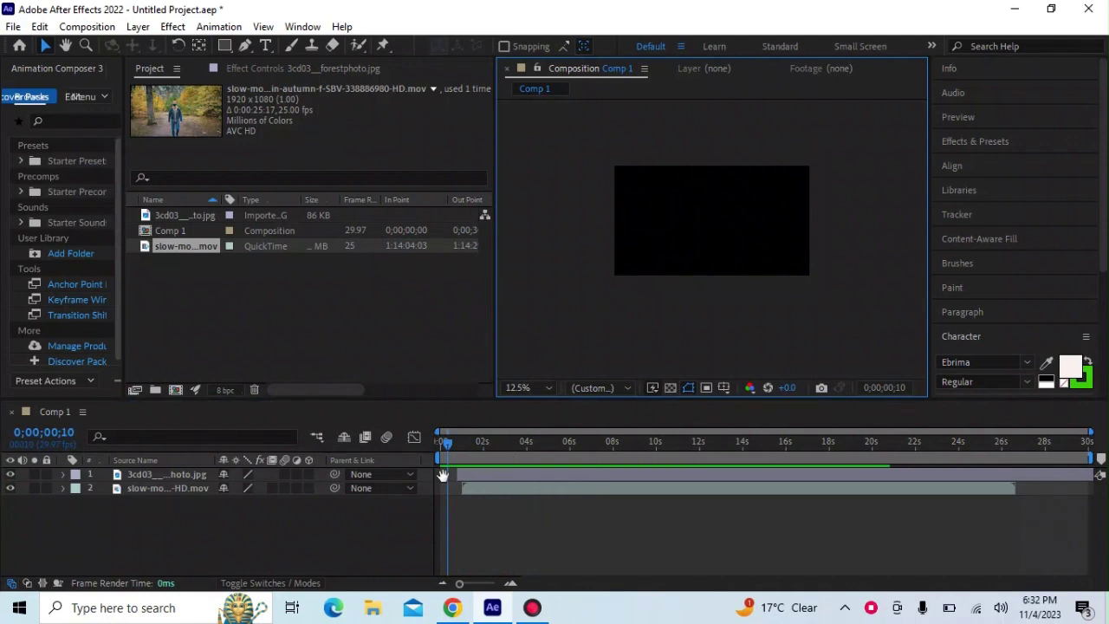
key("space")
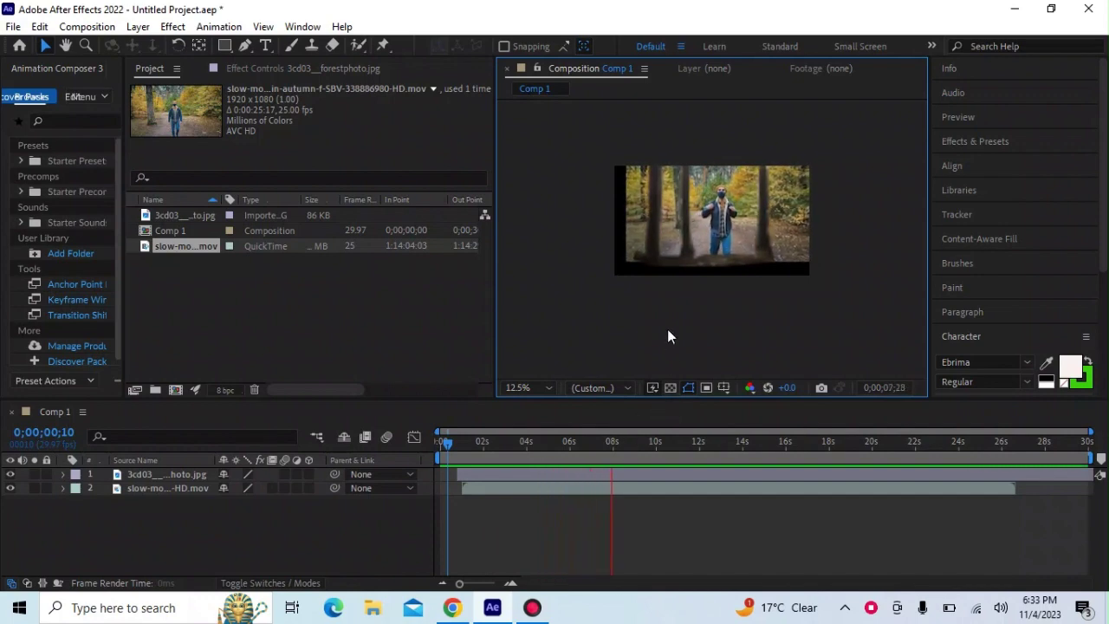
key("space")
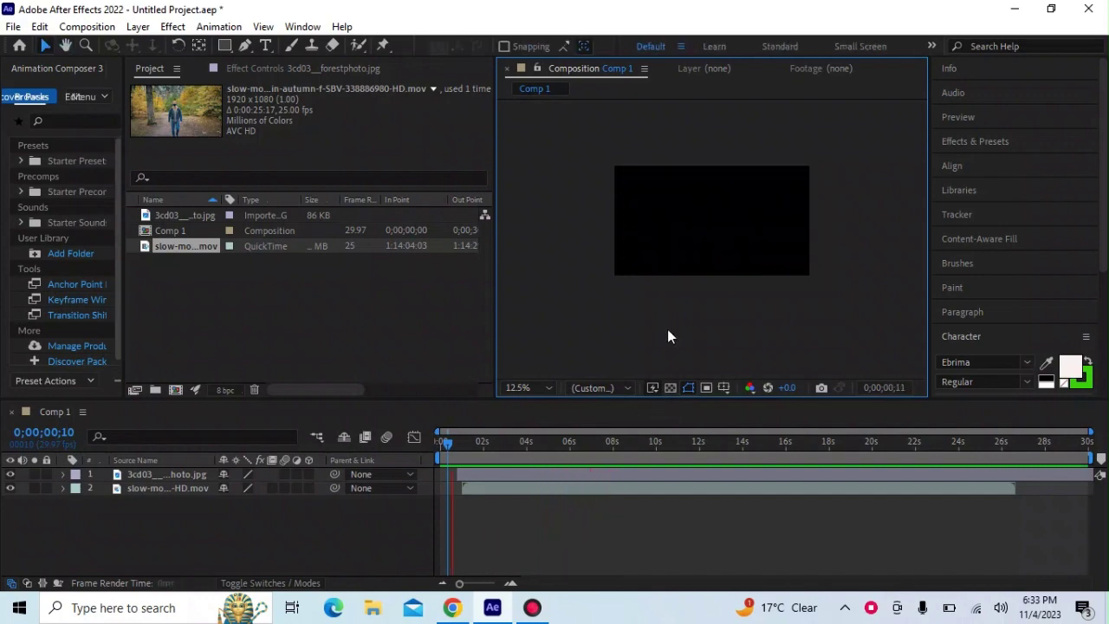
key("space")
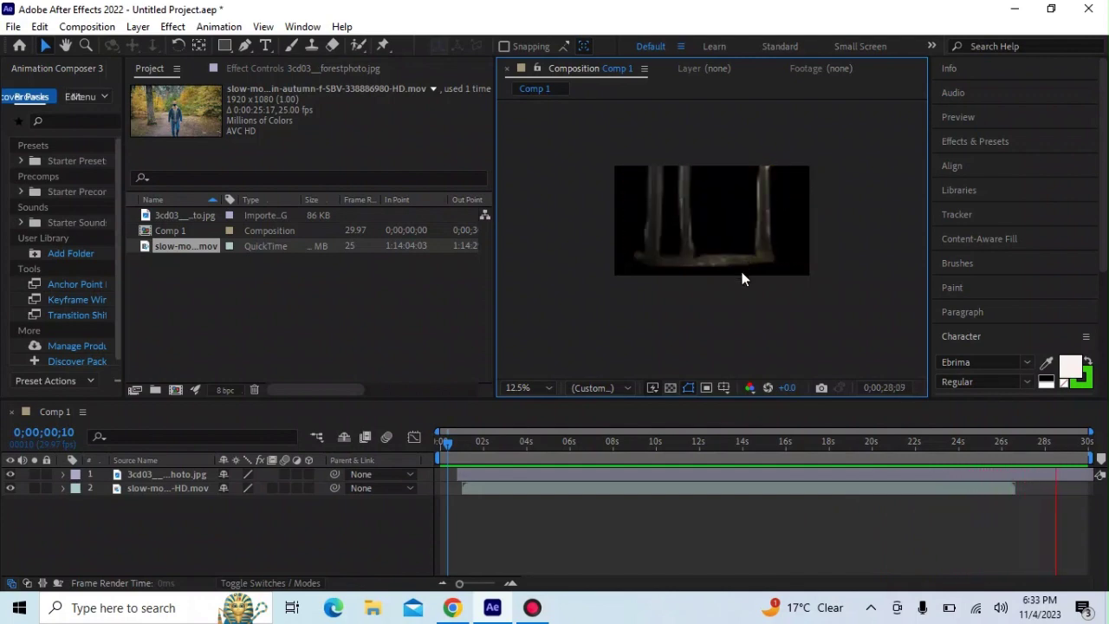
left_click(1065, 474)
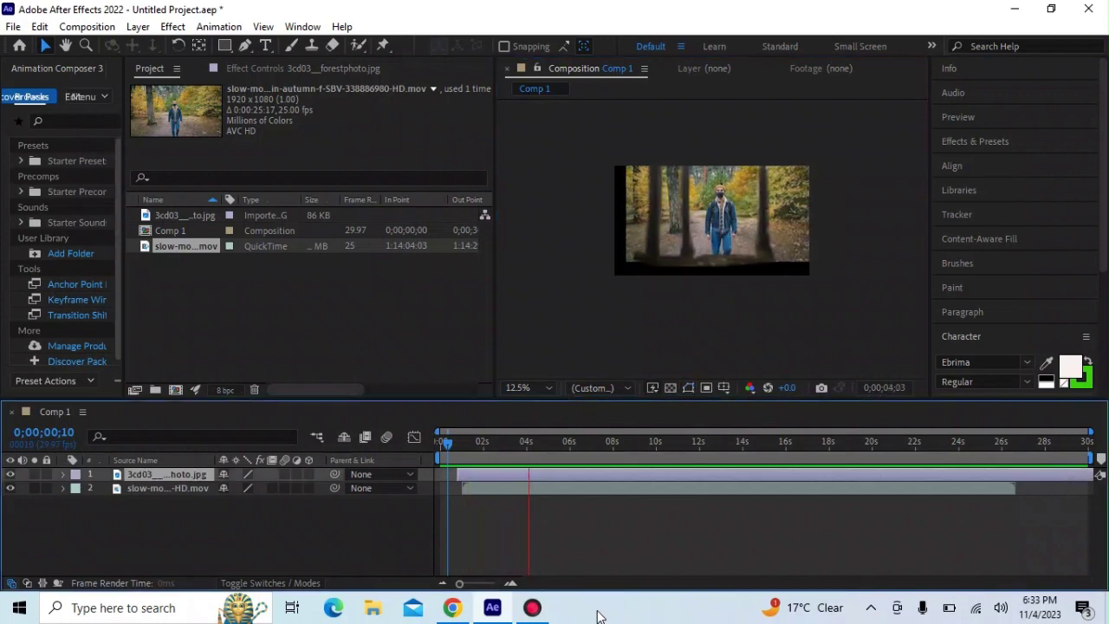
key("space")
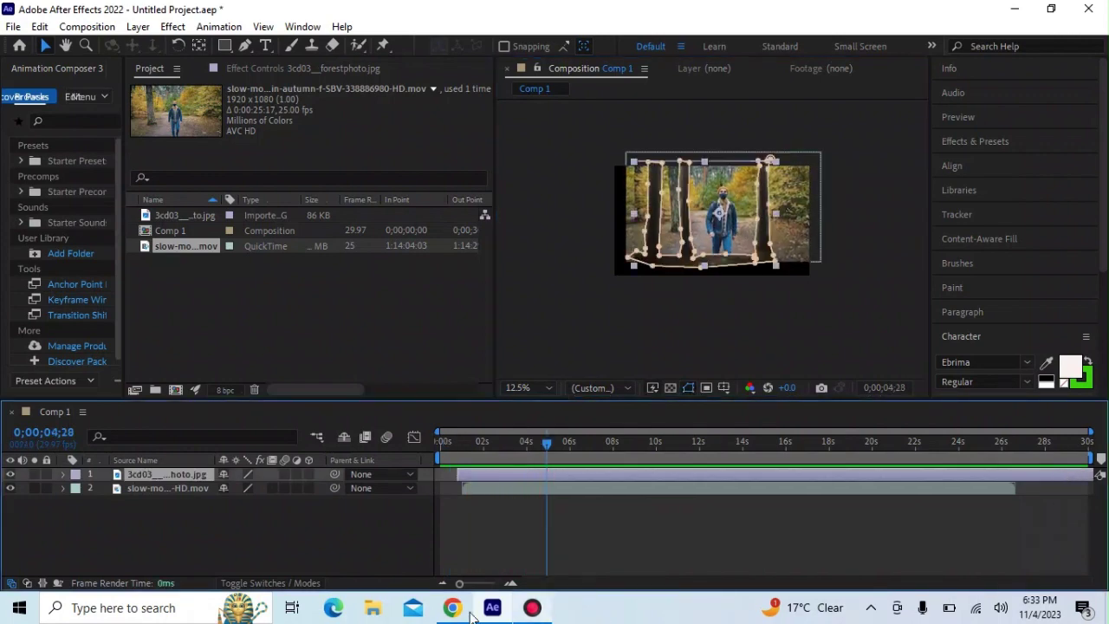
Move the forest-photo layer to start with the walking video and trim its end to match.
left_click_drag(1073, 474, 1017, 477)
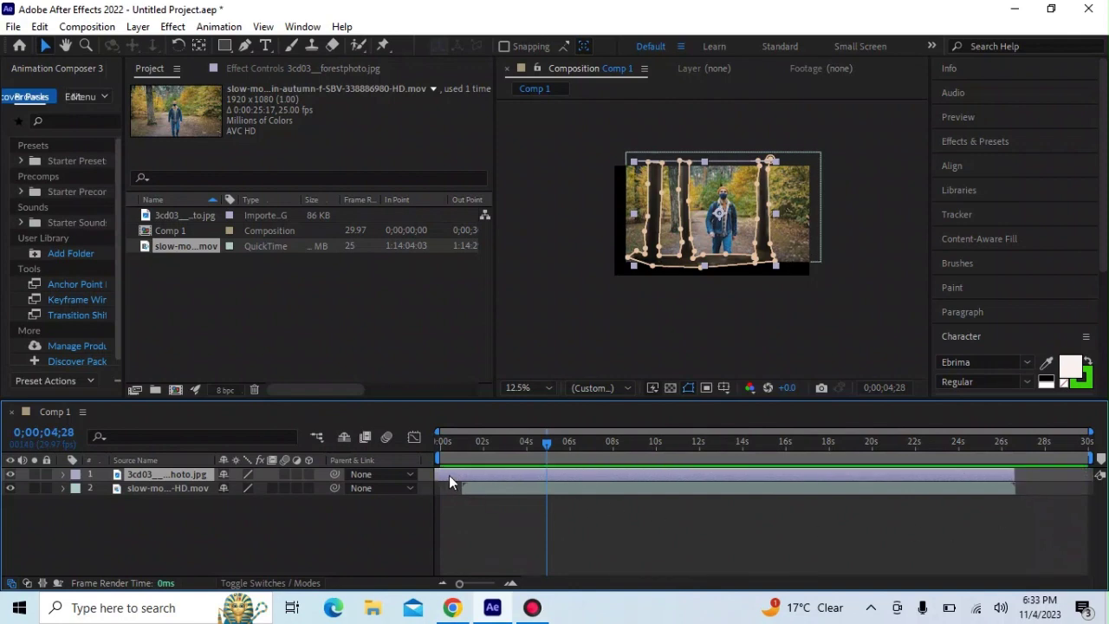
left_click_drag(452, 475, 469, 477)
left_click_drag(1030, 474, 1014, 475)
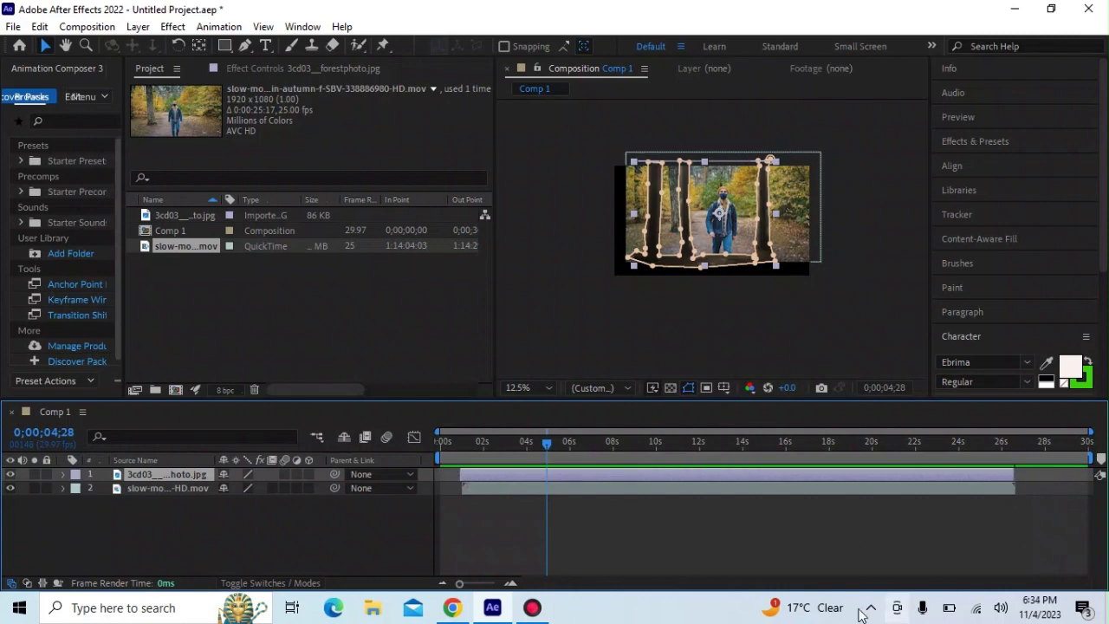
Preview Comp 1 from the start until it goes black near 0;00;29;04.
left_click_drag(544, 444, 453, 463)
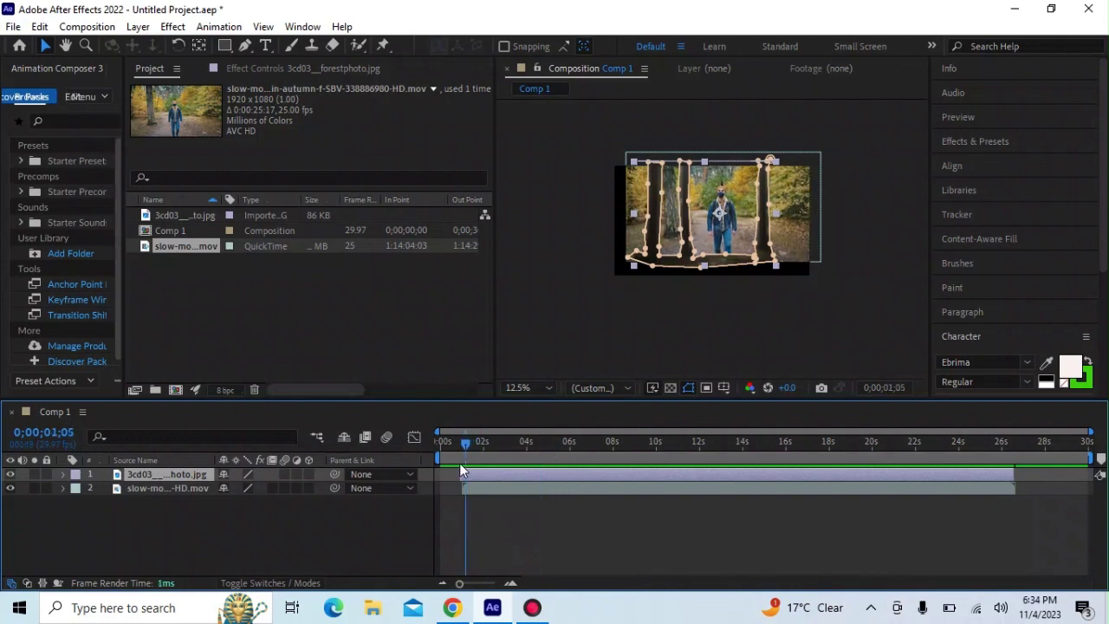
key("space")
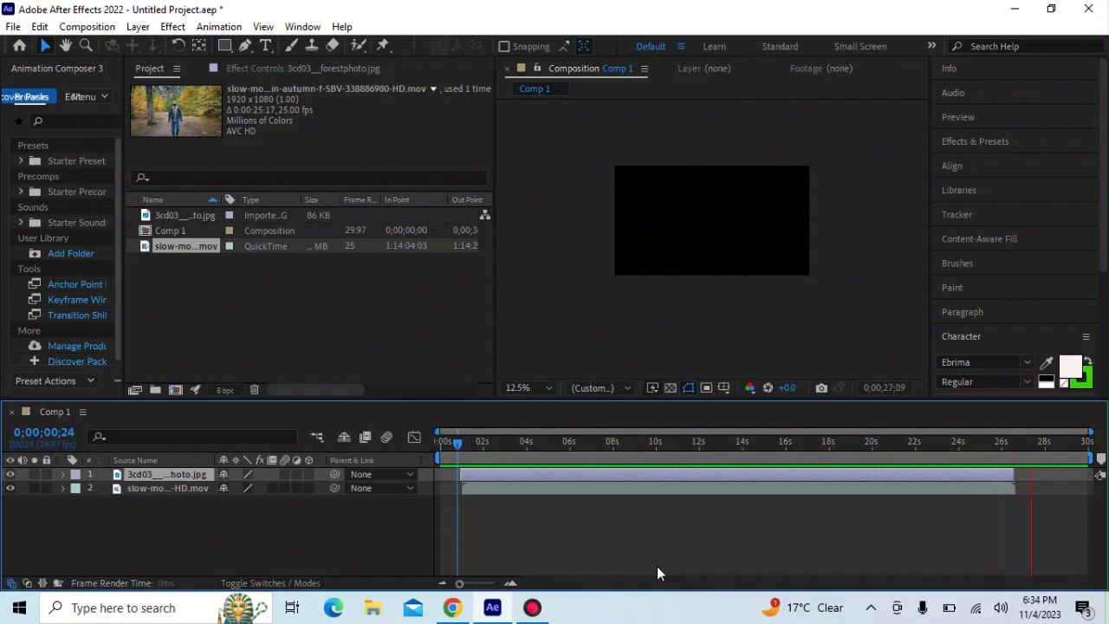
key("space")
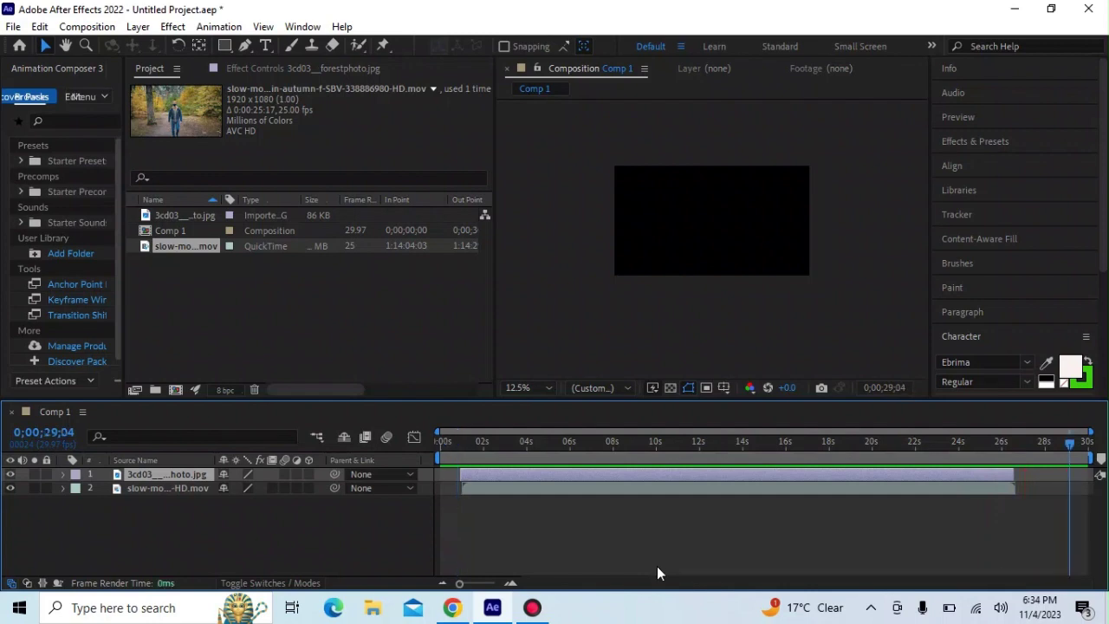
Bring up the Screen Recorder window to stop the recording.
left_click(533, 609)
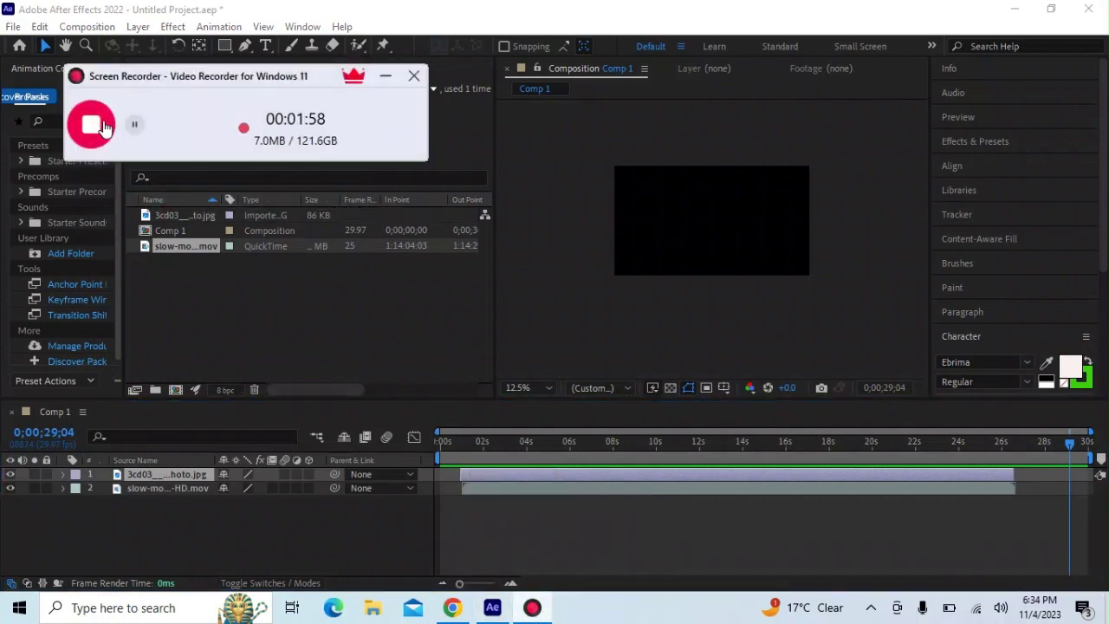